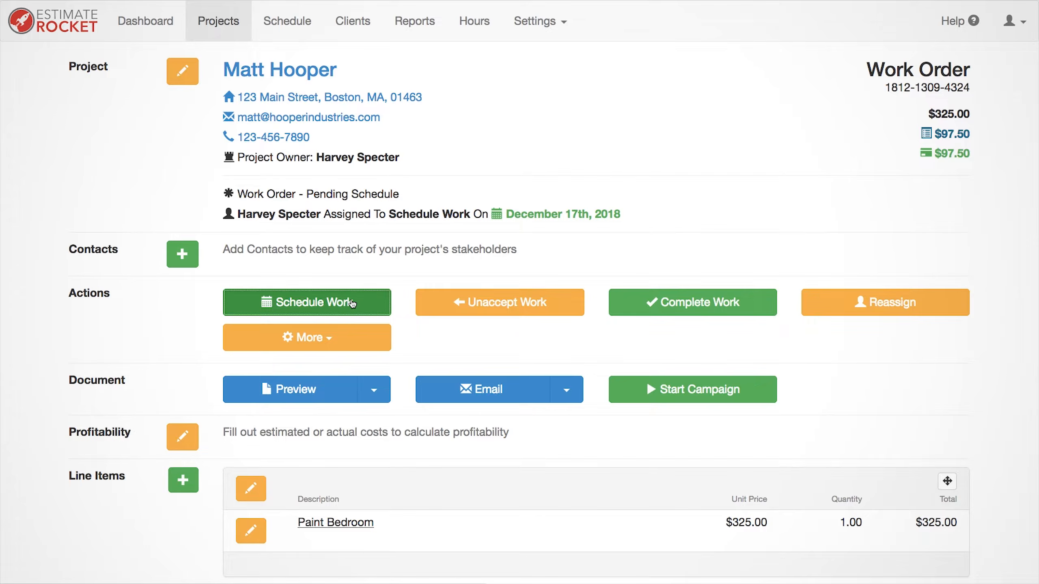
Step: Schedule the work order on the calendar with start and end dates of 01/04/2019
click(593, 314)
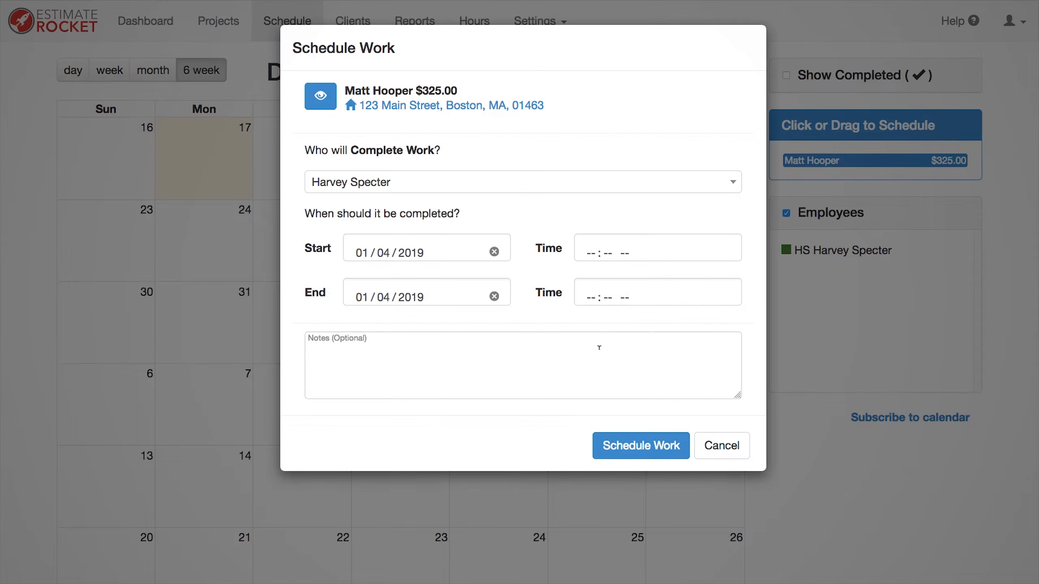
click(650, 446)
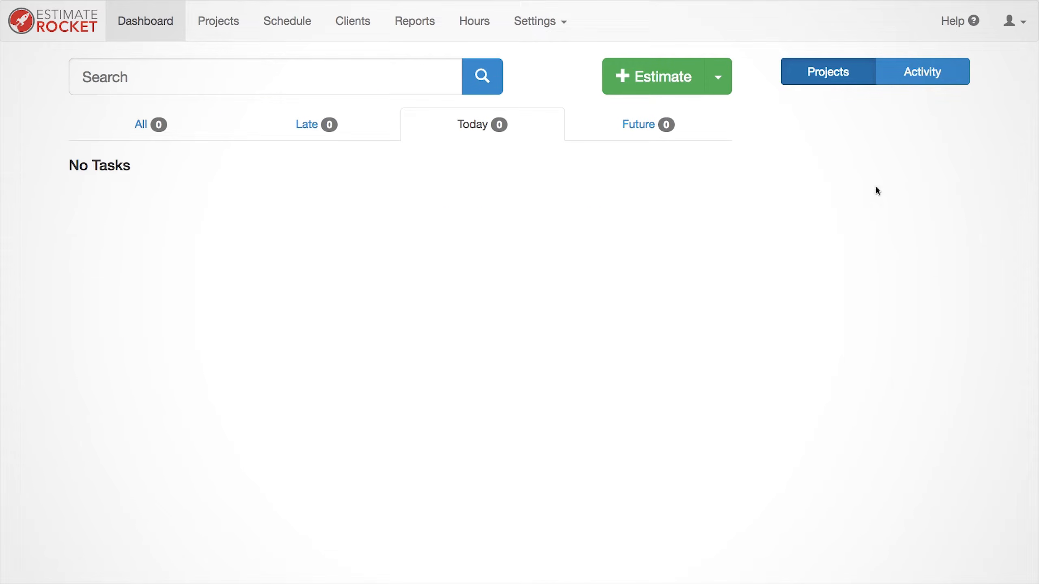
Step: Create a new estimate for the existing client found by first name, keeping the billing address as the location address
click(655, 77)
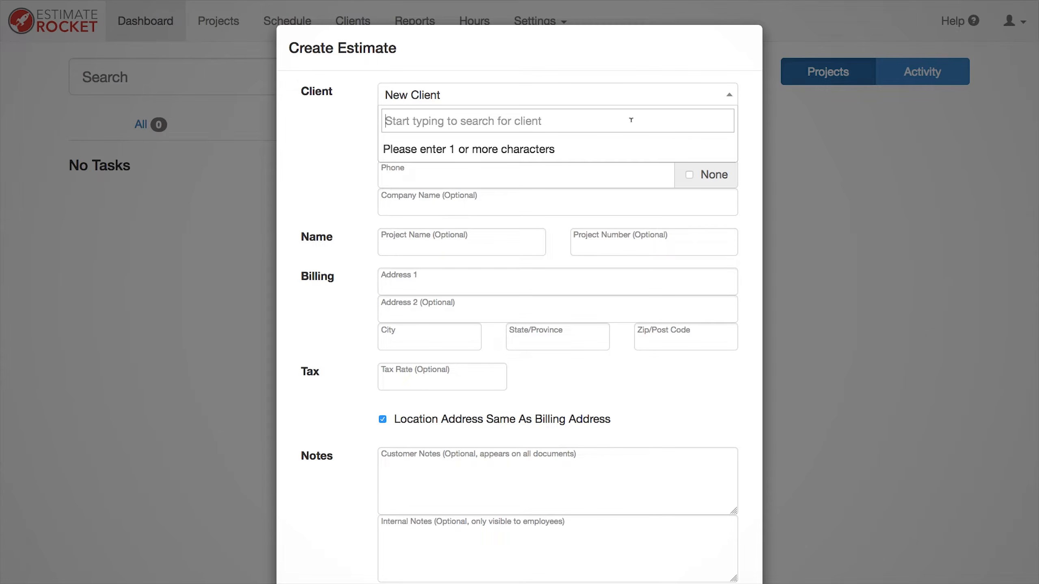
text(matt)
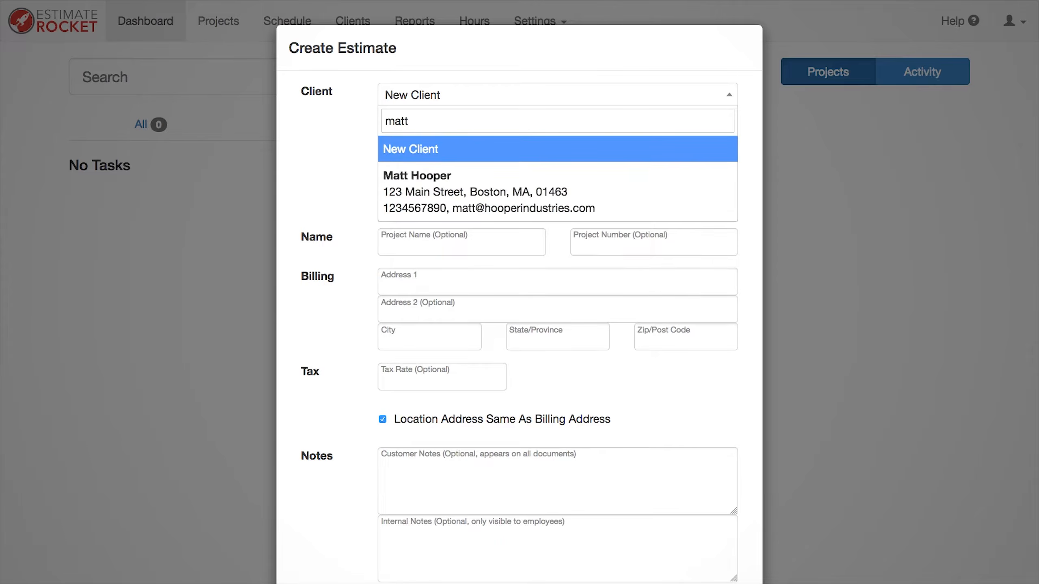
click(602, 189)
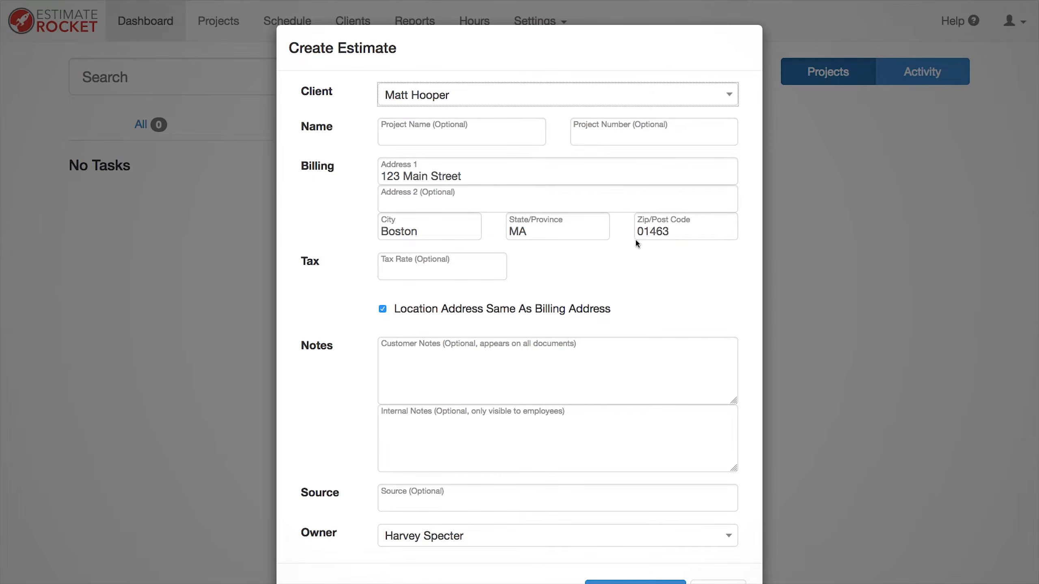
scroll(672, 277, down, 1)
click(621, 544)
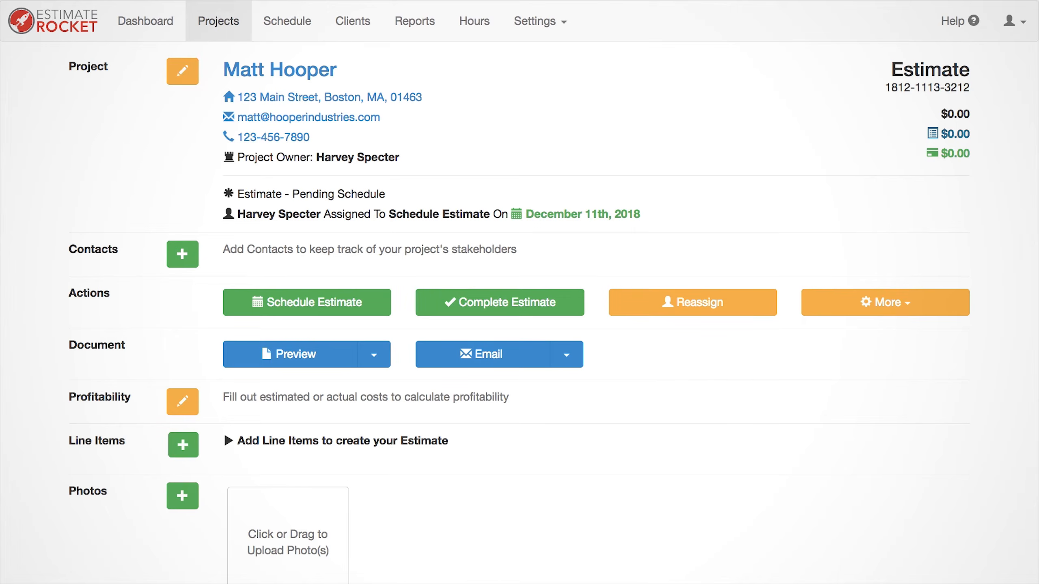
Step: Add a new line item named Paint Bedroom to the estimate with a unit price of 325 and a quantity of 1
click(183, 444)
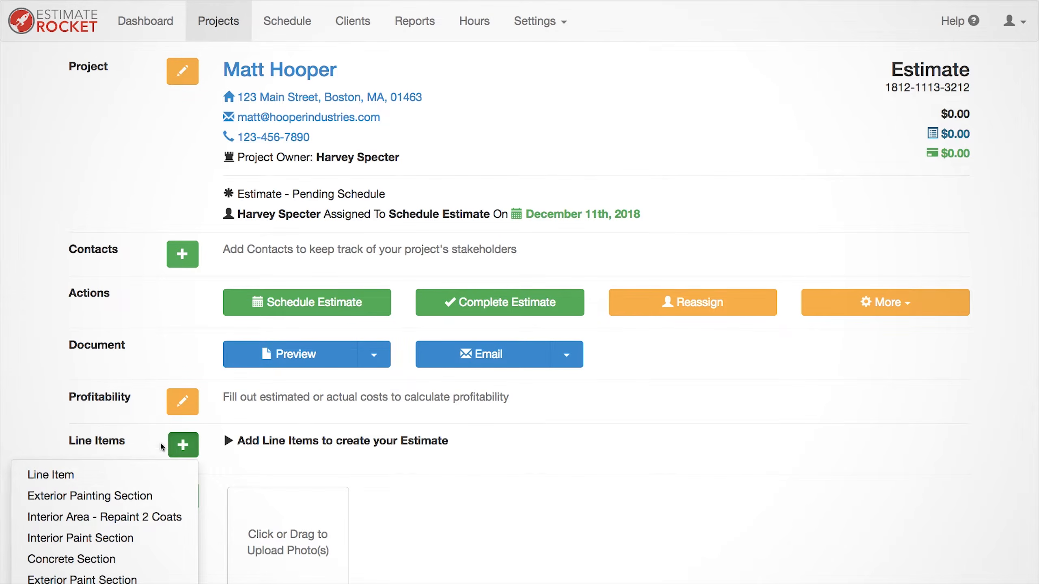
click(112, 476)
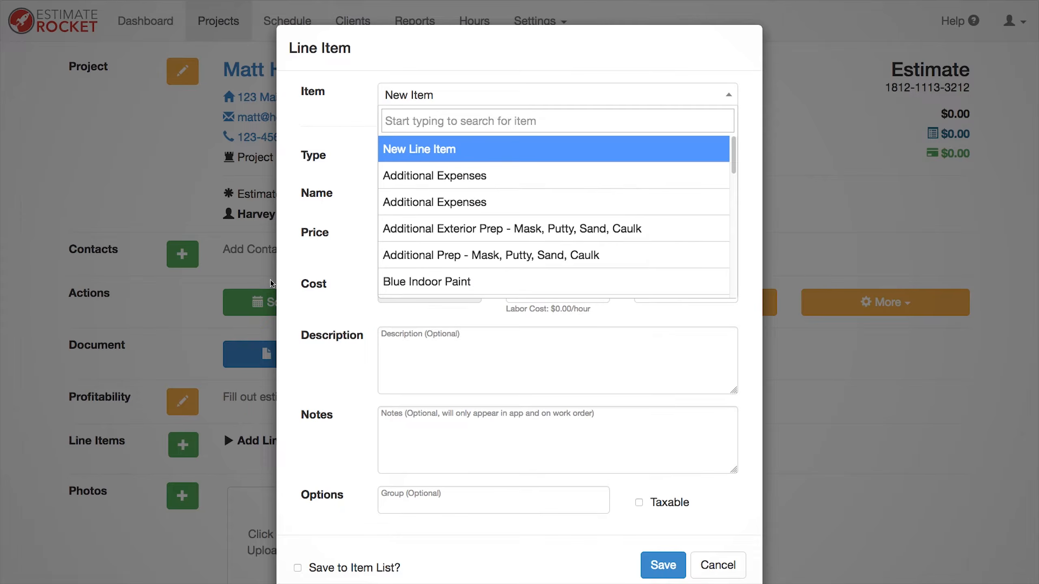
click(396, 94)
click(471, 203)
text(Paint)
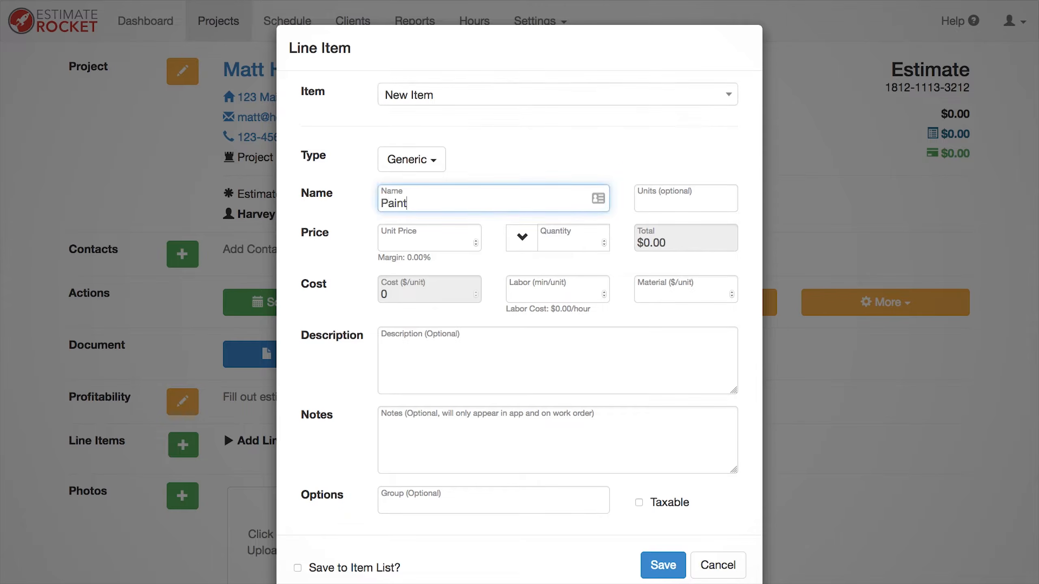
text( Bedroom)
click(412, 238)
text(325)
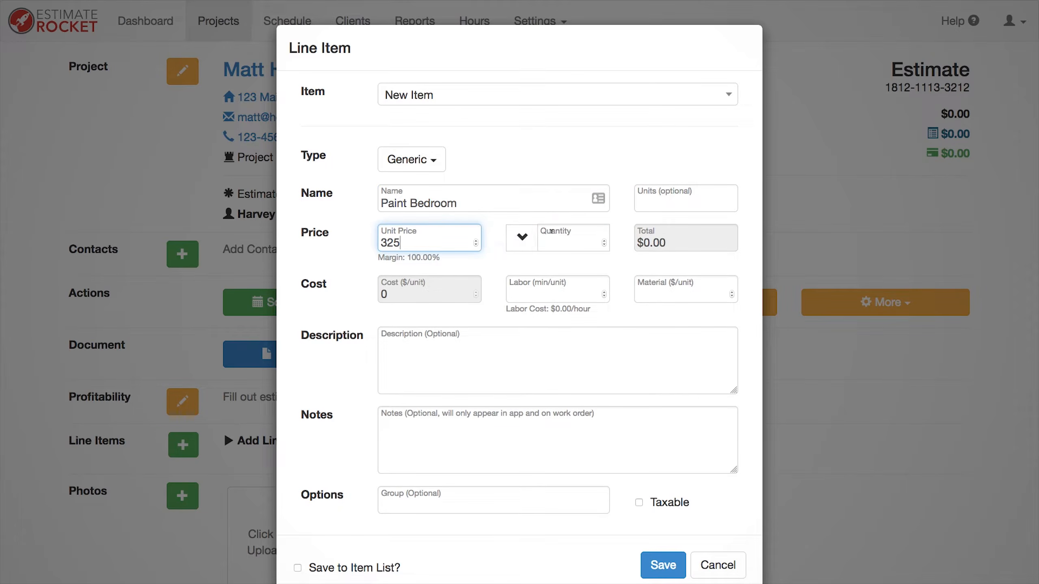
click(573, 243)
text(1)
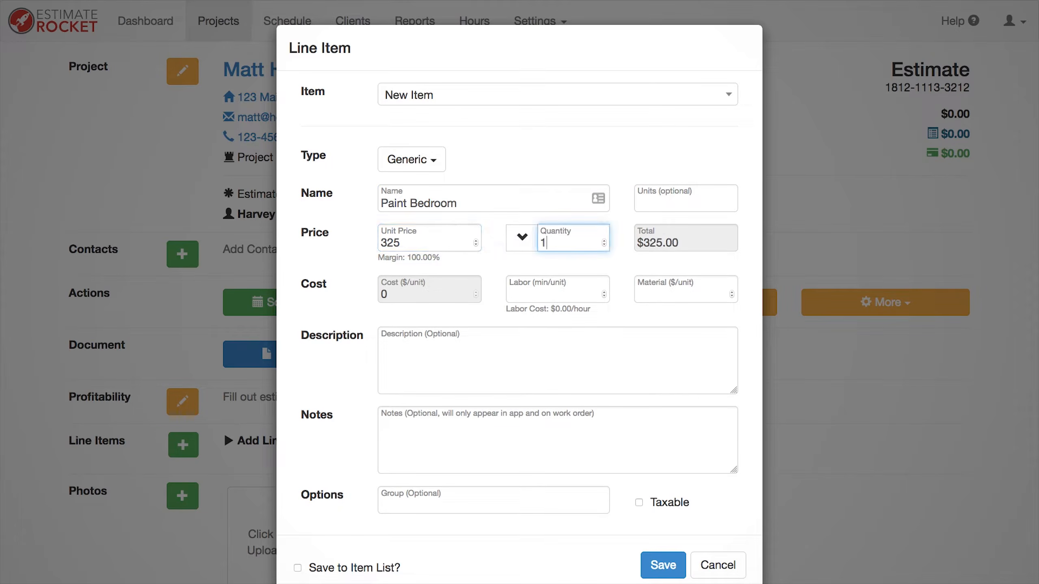
scroll(650, 483, down, 1)
click(666, 539)
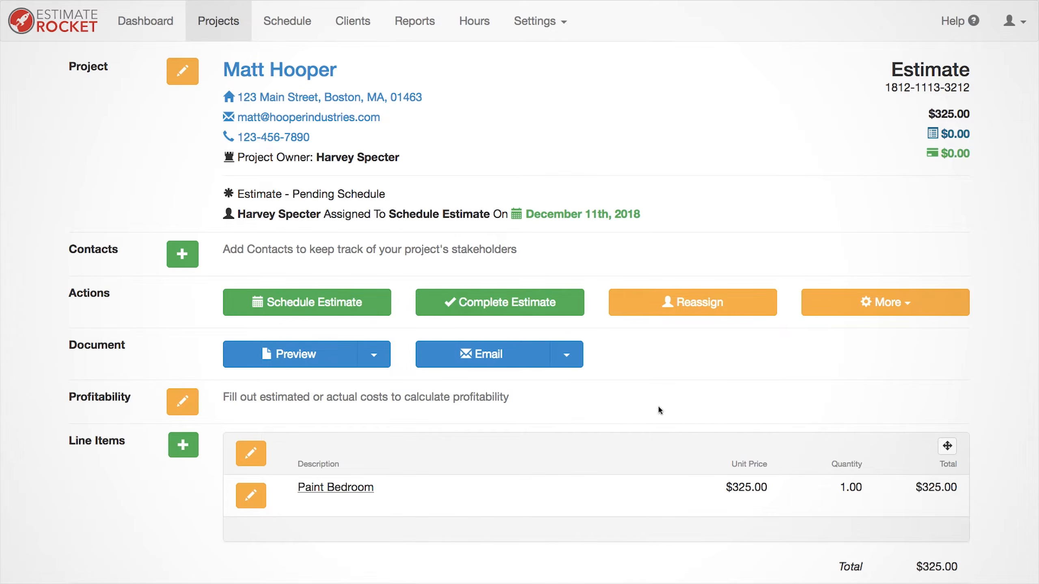
Step: Complete the estimate with 12/11/2018 as both the completion date and the work acceptance follow-up date
click(520, 302)
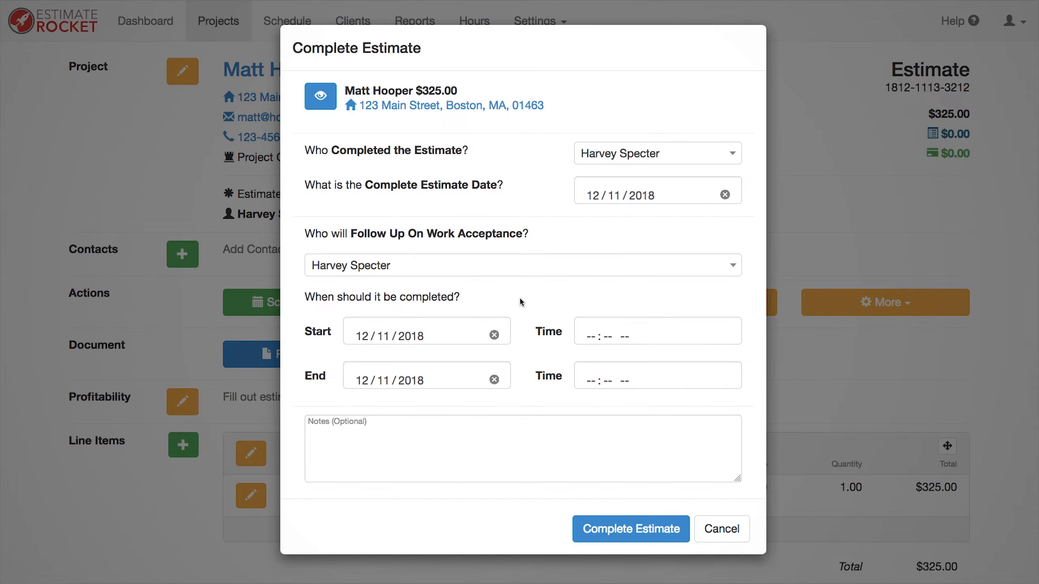
click(626, 530)
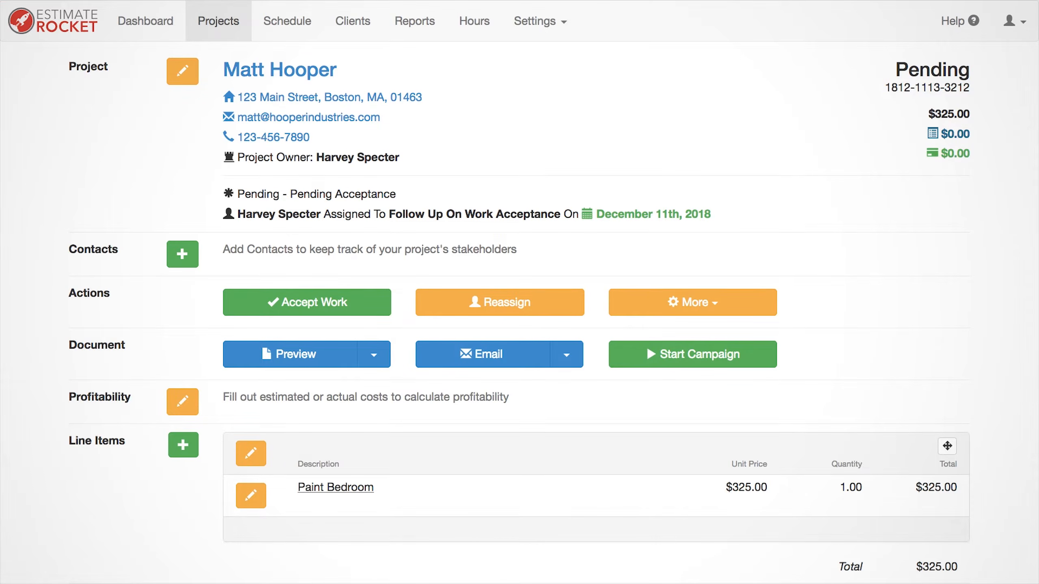
Step: Create a new proposal of type Estimate for the project, available 12/11/2018 and expiring 01/10/2019
scroll(811, 442, down, 10)
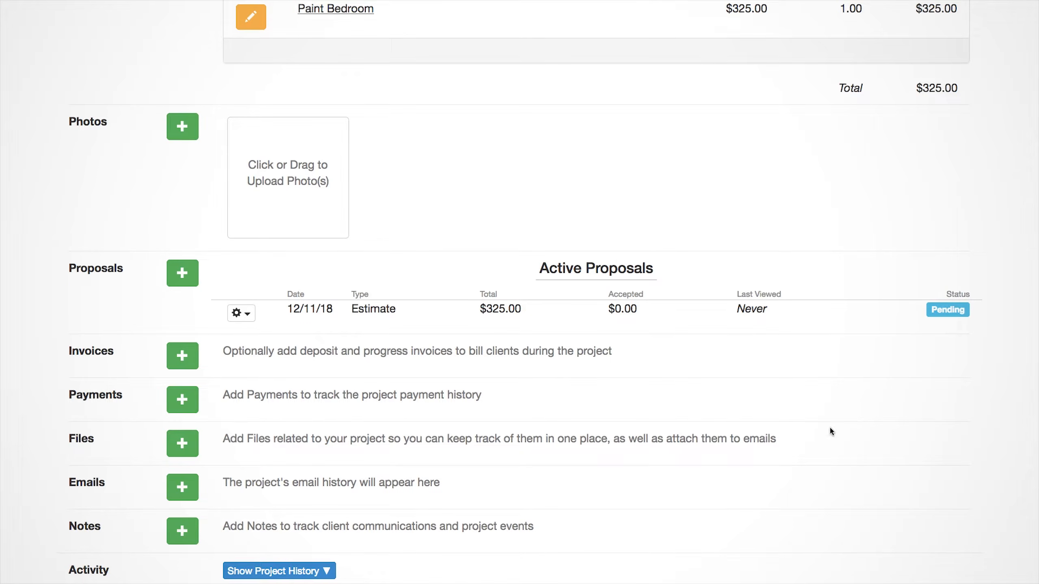
click(185, 272)
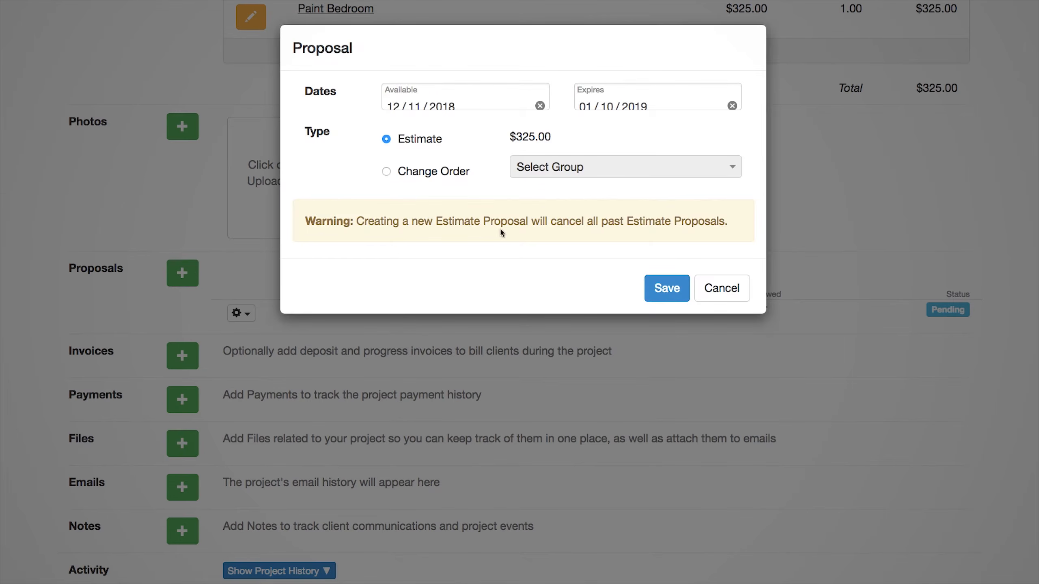
click(666, 287)
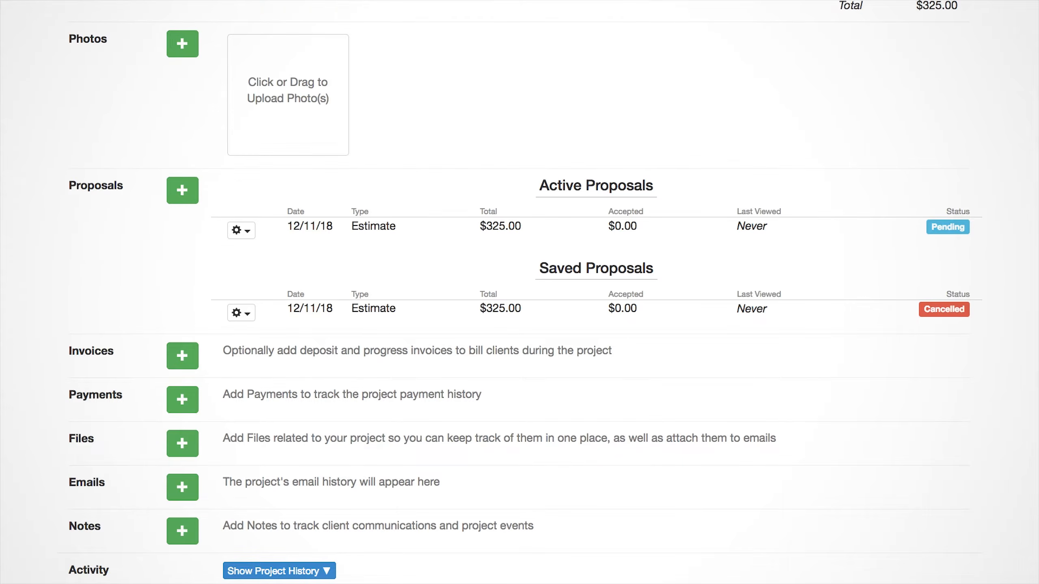
Step: Open an email for the pending estimate from the project's document options
scroll(519, 291, up, 10)
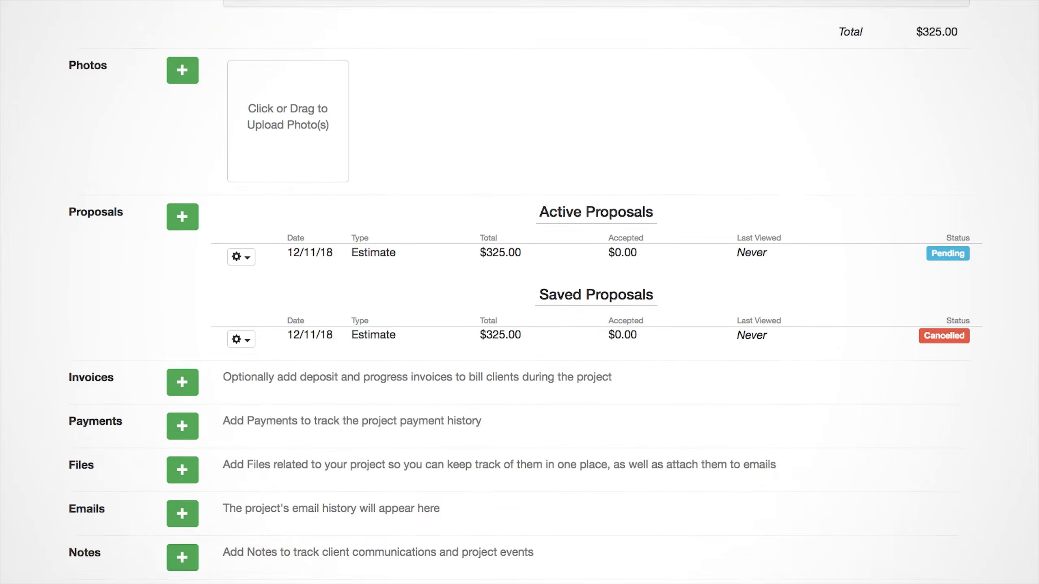
scroll(519, 291, up, 3)
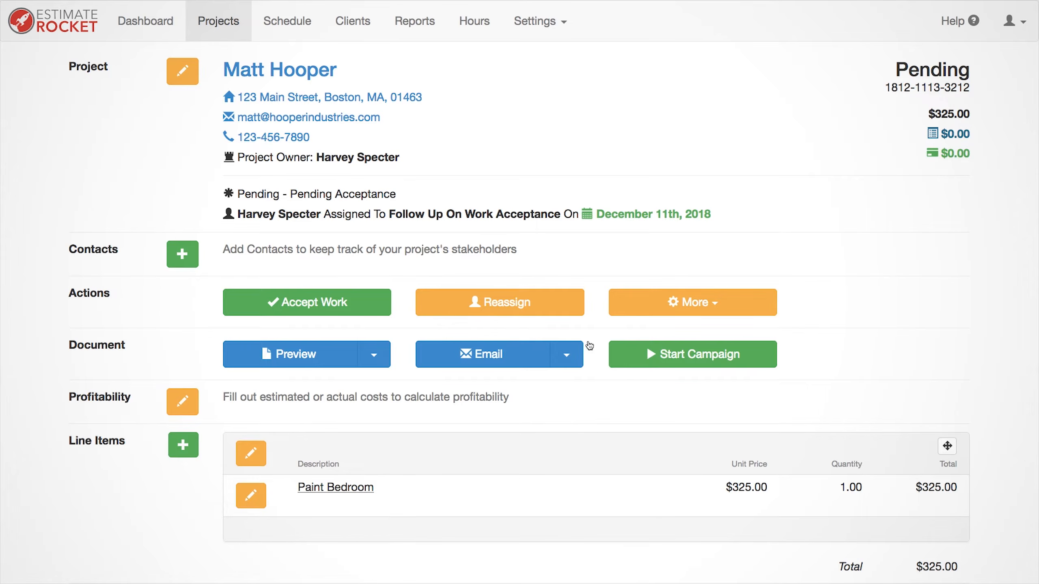
click(468, 357)
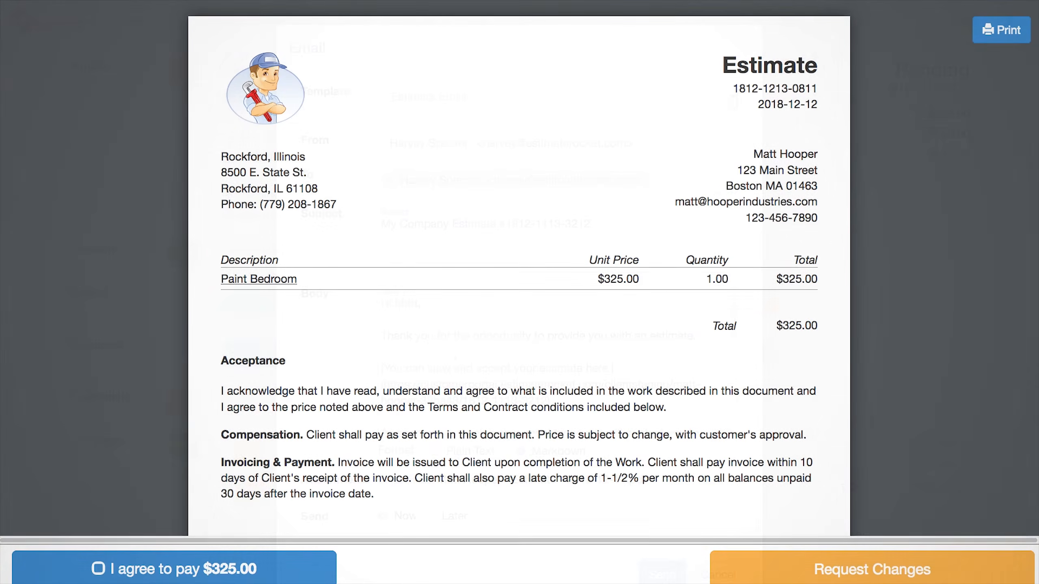
Step: In the customer's view of the estimate, agree to pay $325.00 and consent to electronic records and signatures
click(306, 566)
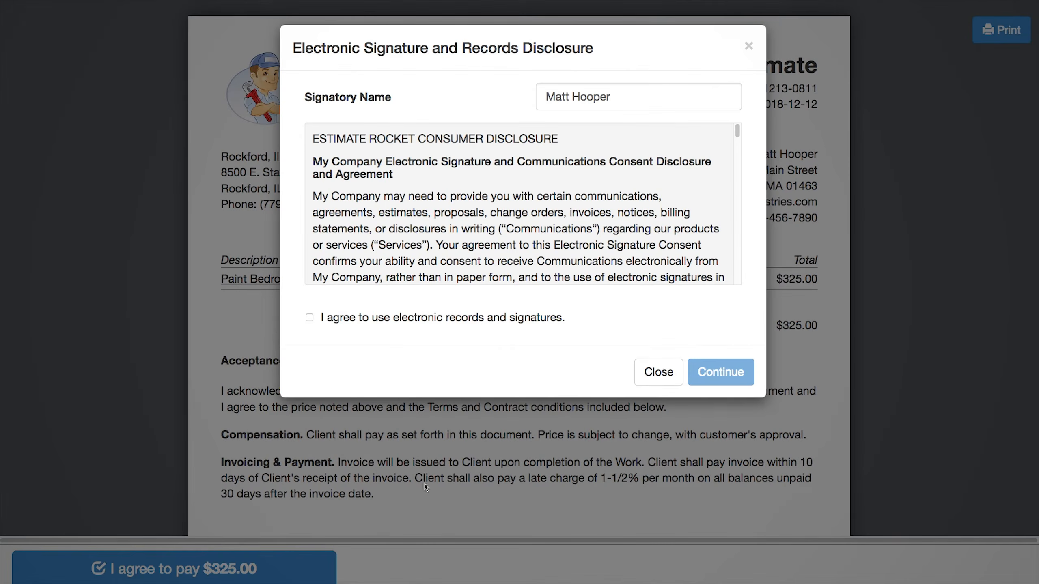
click(395, 319)
click(712, 371)
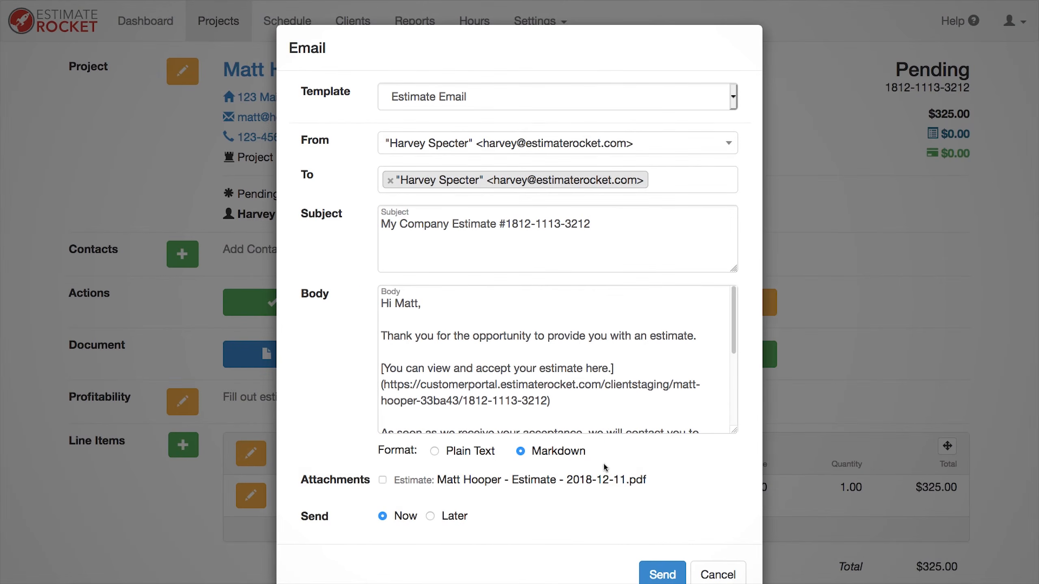
Step: Send the estimate email immediately with the Estimate Email template in Markdown format
click(660, 575)
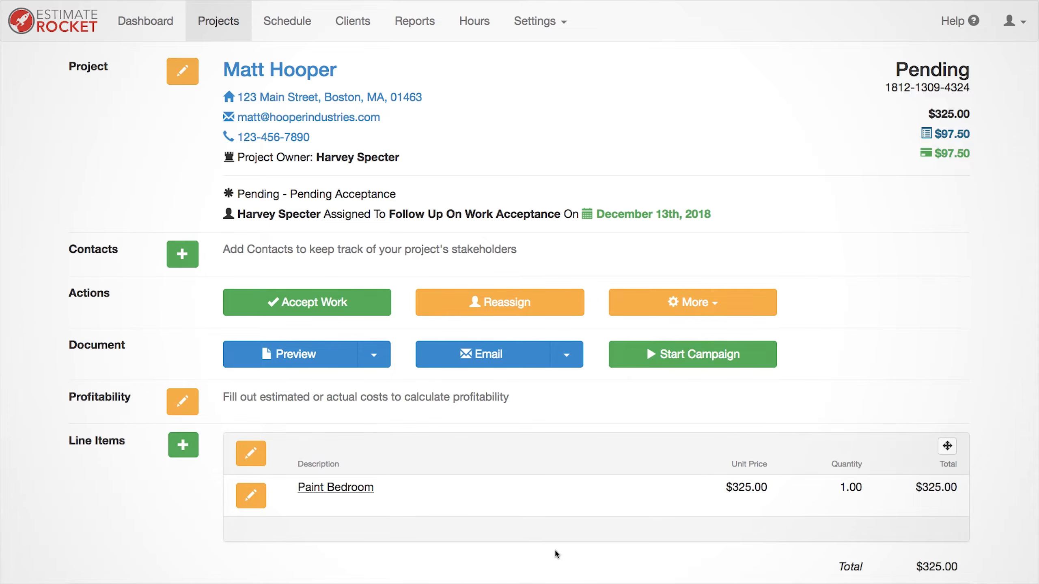
Step: Accept the work on the pending project, with 12/13/2018 as the acceptance date and the scheduling task date
click(360, 301)
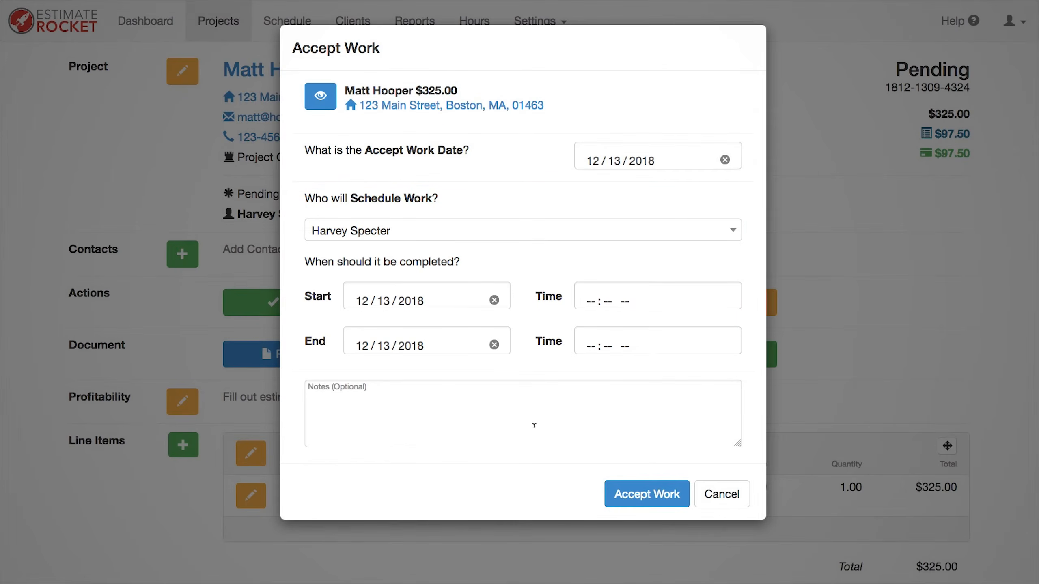
click(634, 495)
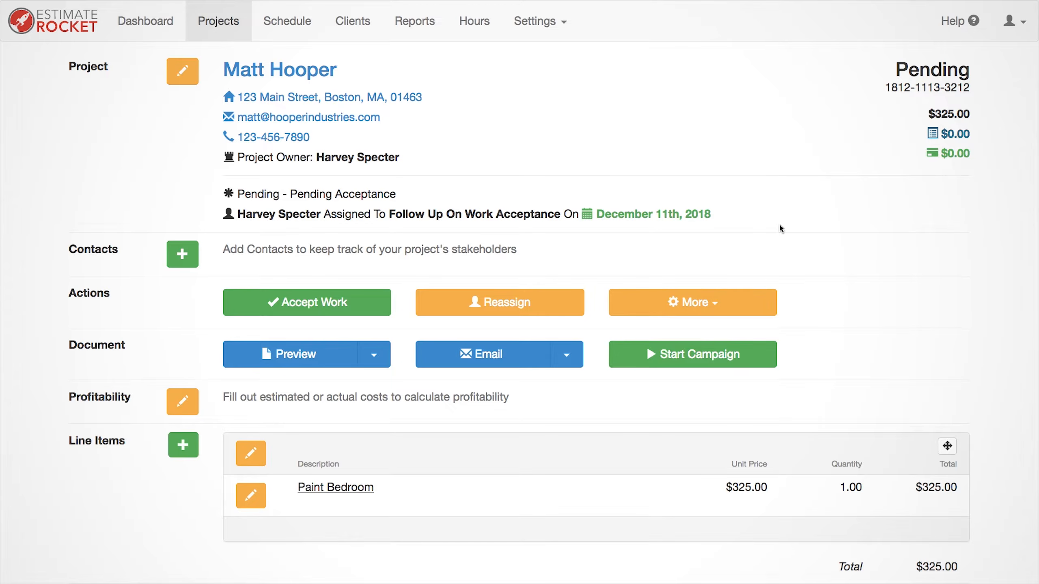
Step: Filter the projects to those requiring attention as Customer Accepted and open the $325.00 project
click(221, 21)
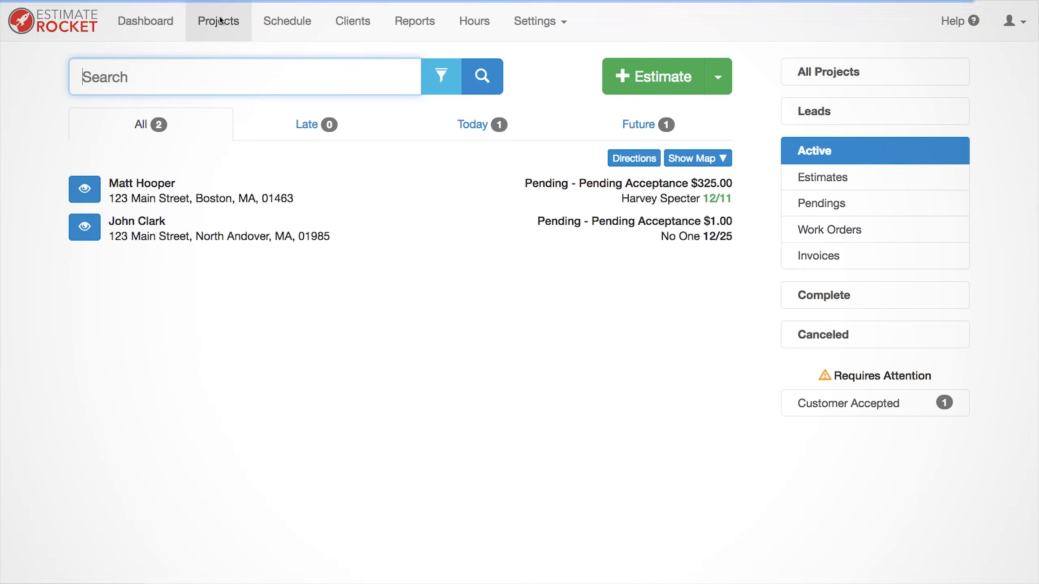
click(836, 404)
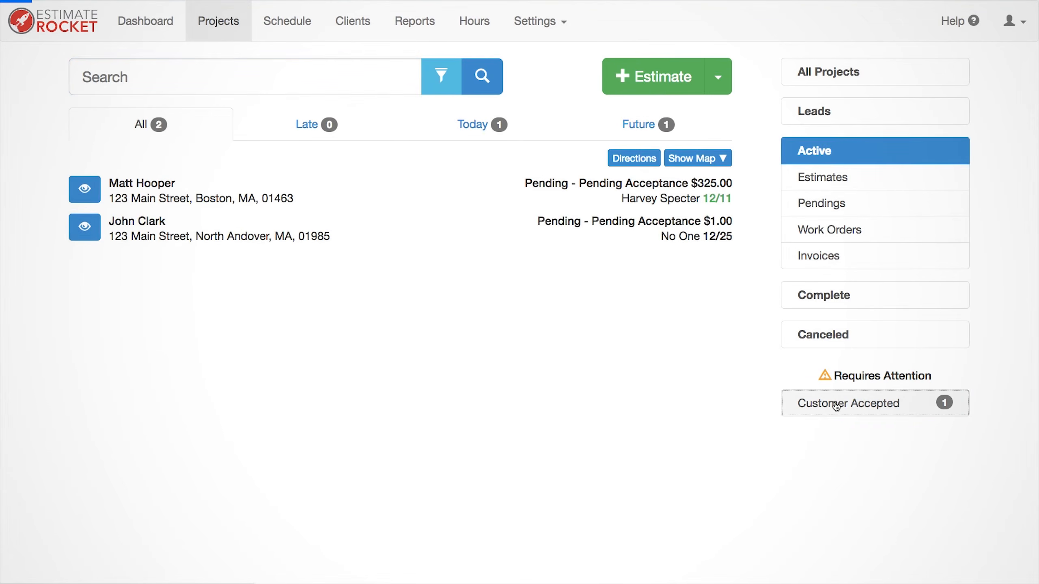
click(84, 190)
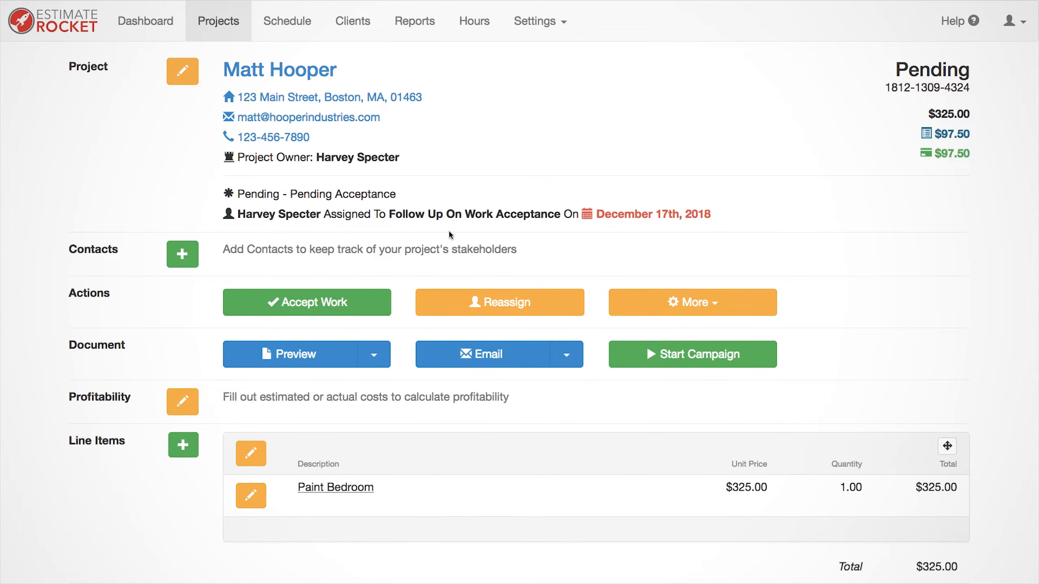
click(734, 304)
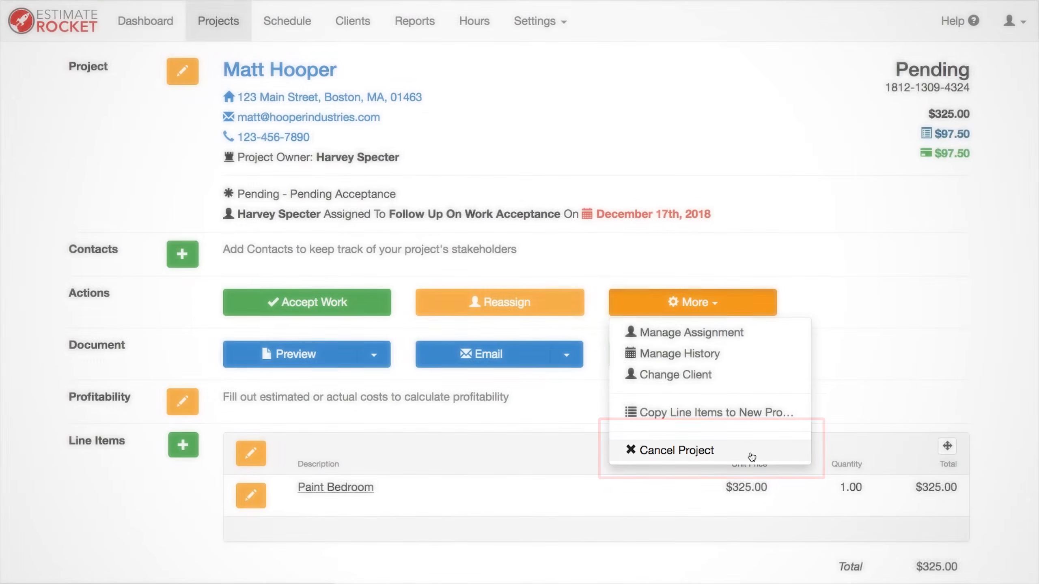
click(734, 305)
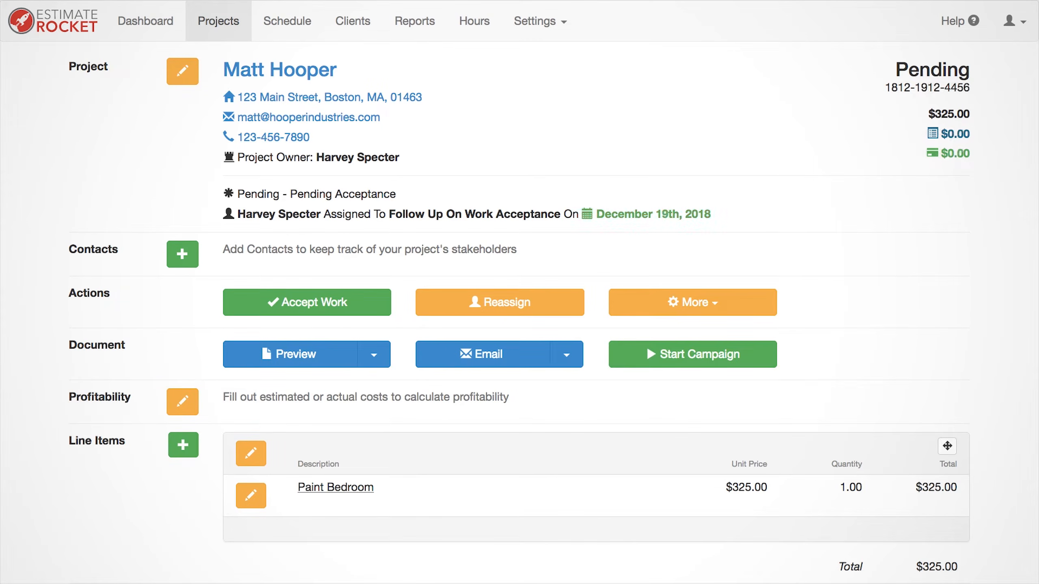
Step: Add an invoice named Deposit Invoice to the project, dated 12/13/2018, for 30% of the total
scroll(519, 293, down, 5)
scroll(519, 292, down, 8)
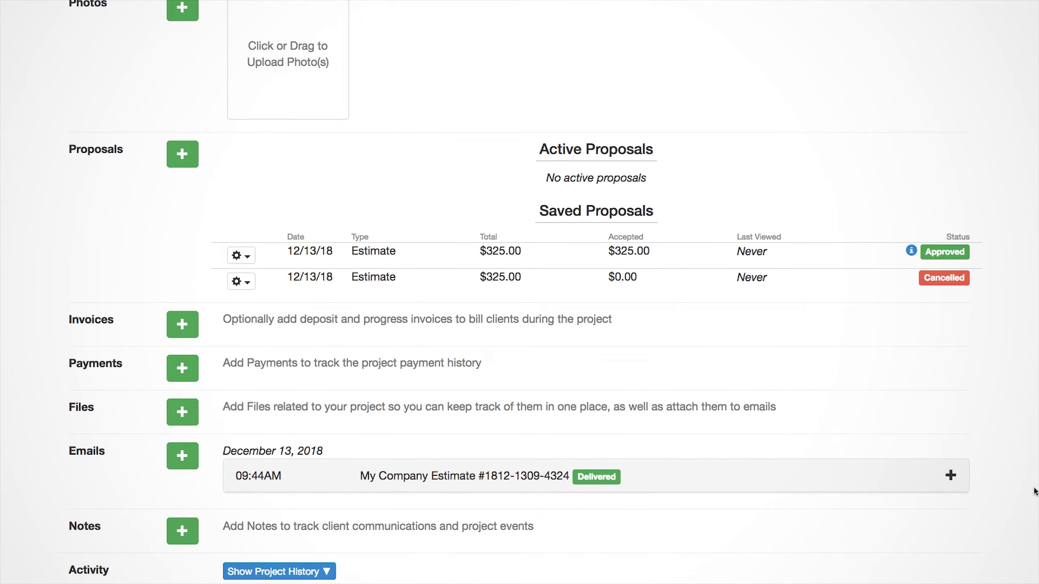
click(184, 325)
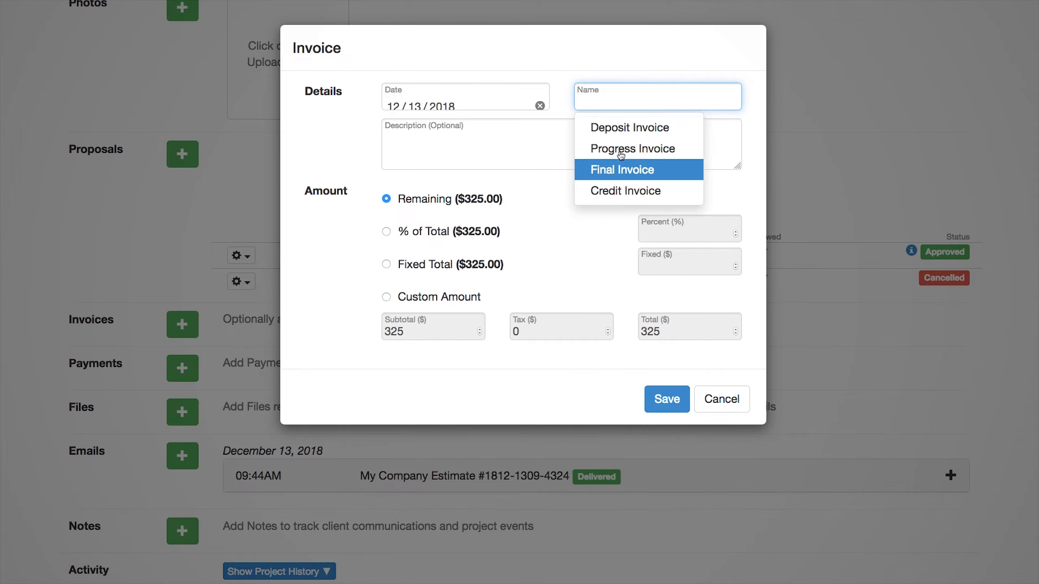
click(658, 125)
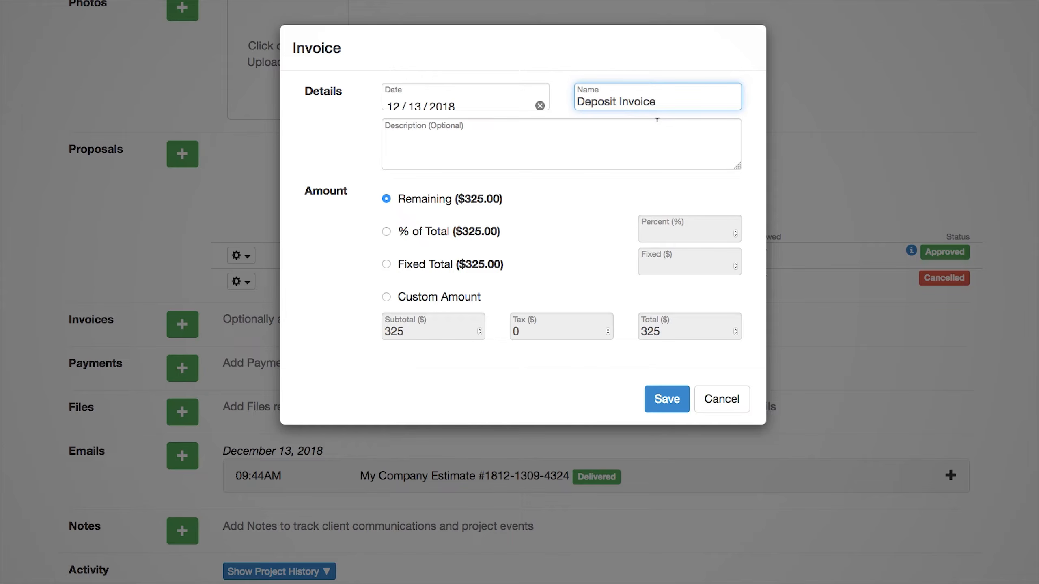
click(481, 236)
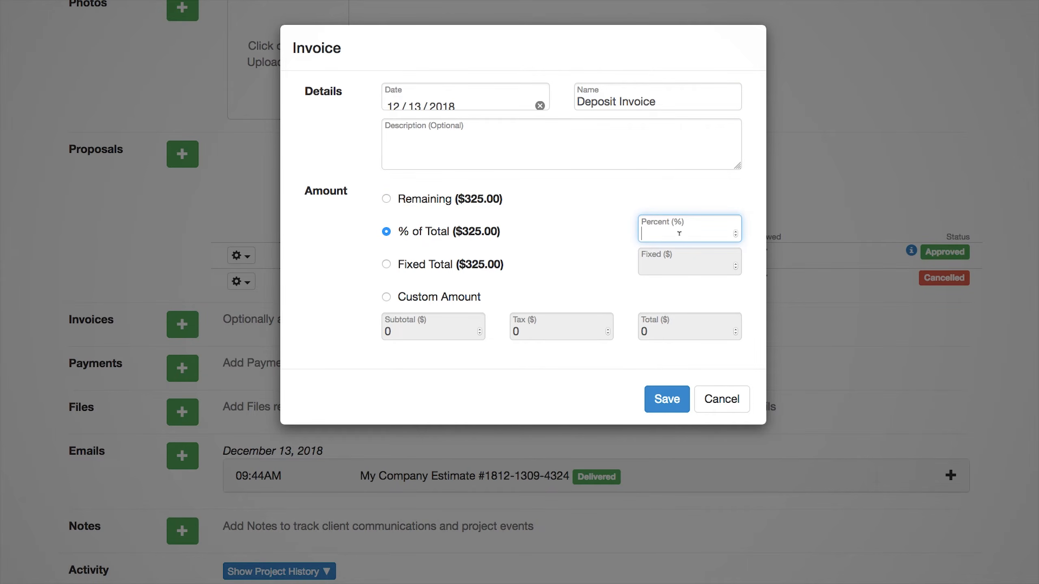
text(30)
click(665, 405)
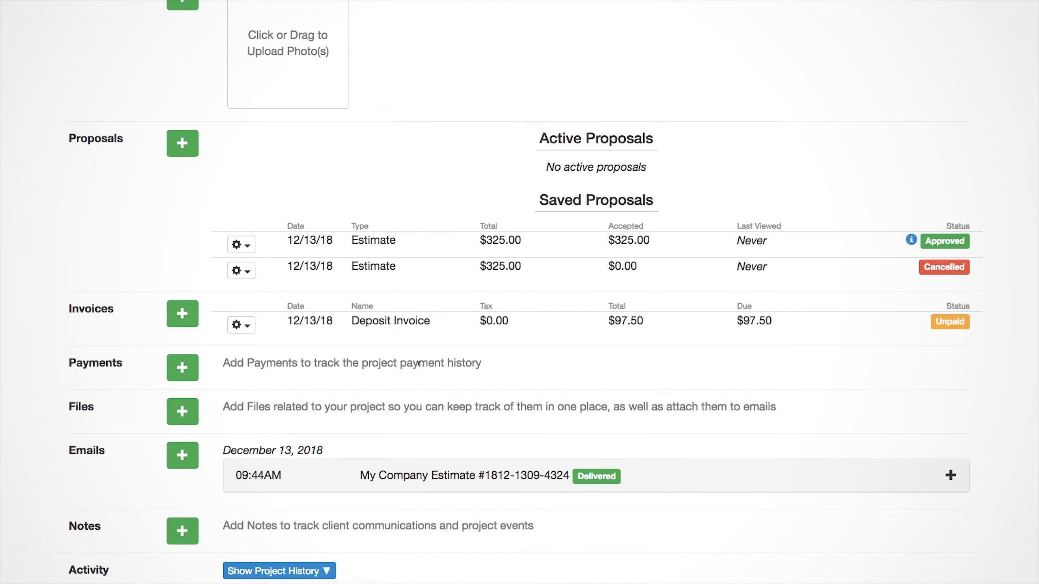
Step: Email the Deposit Invoice to the customer immediately with the Invoice Email template in Markdown format
click(246, 326)
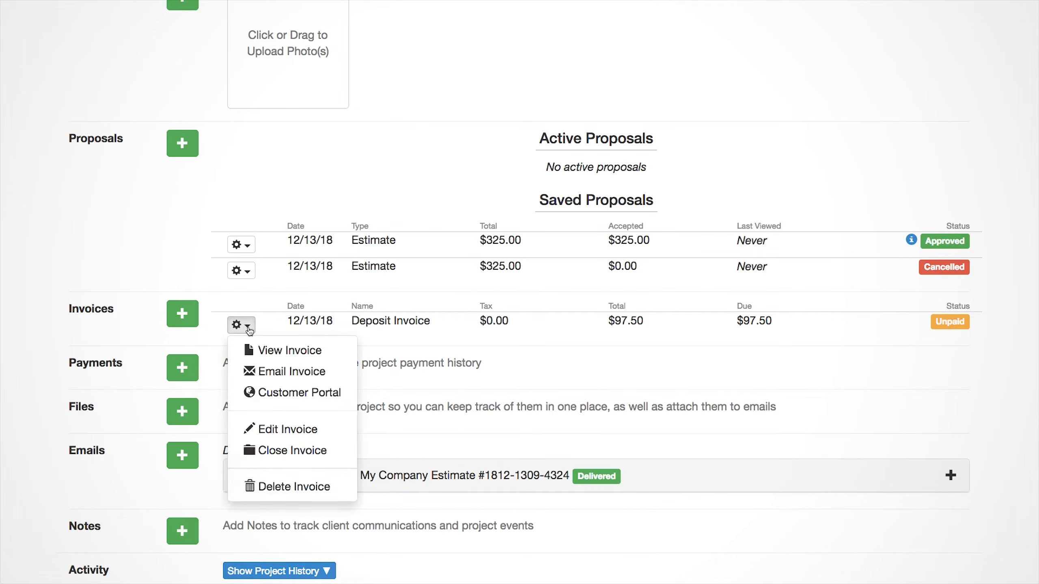
click(295, 371)
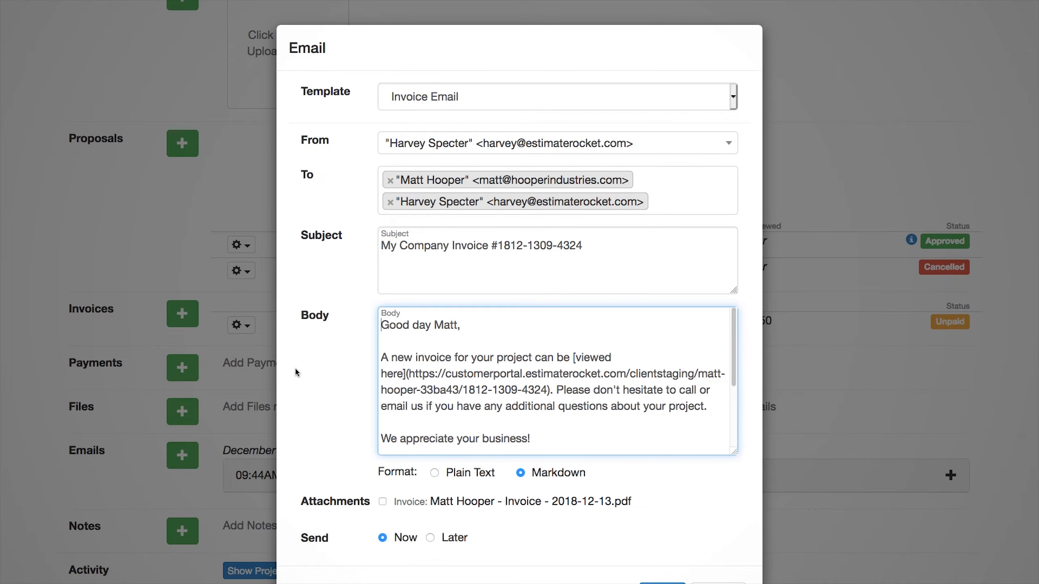
scroll(296, 373, down, 3)
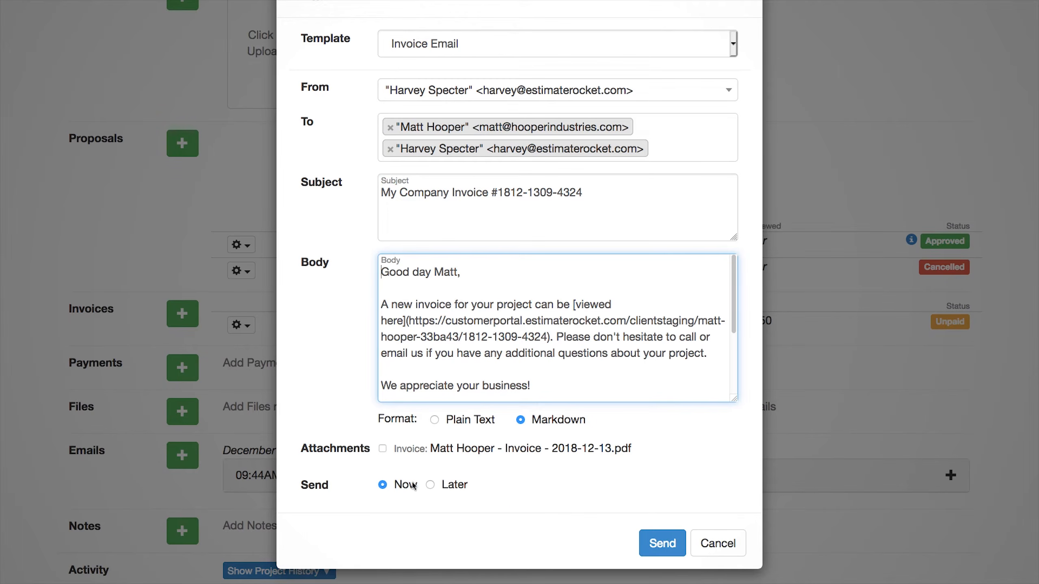
click(663, 544)
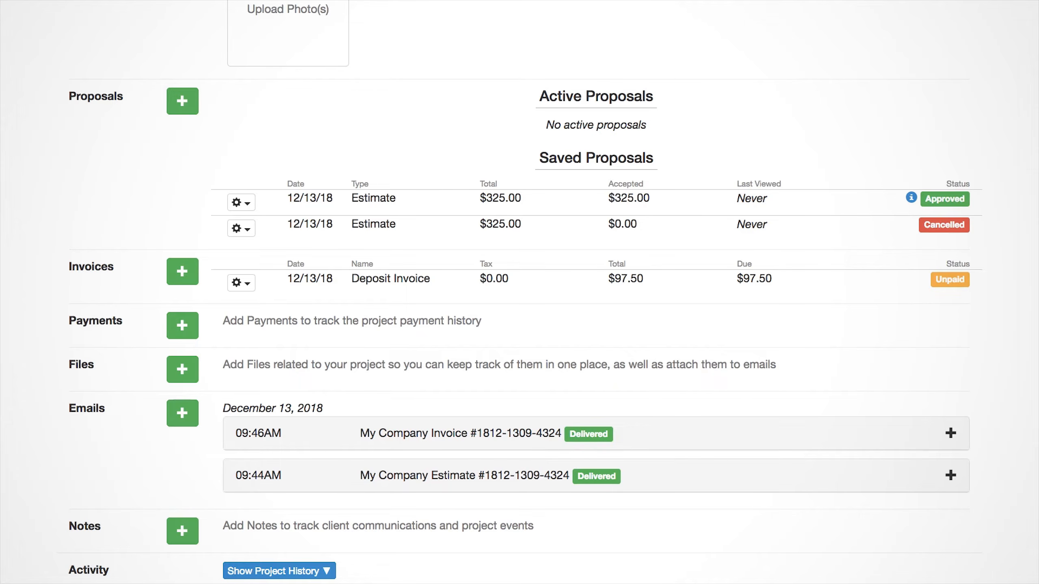
Step: Record a $97.50 payment dated 12/13/2018 against the Deposit Invoice
click(189, 325)
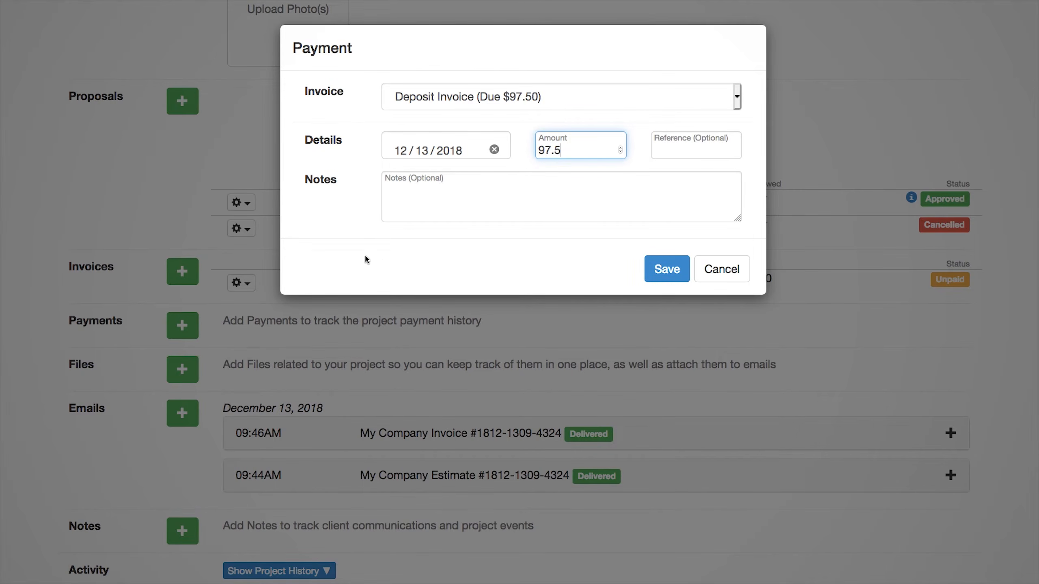
click(622, 98)
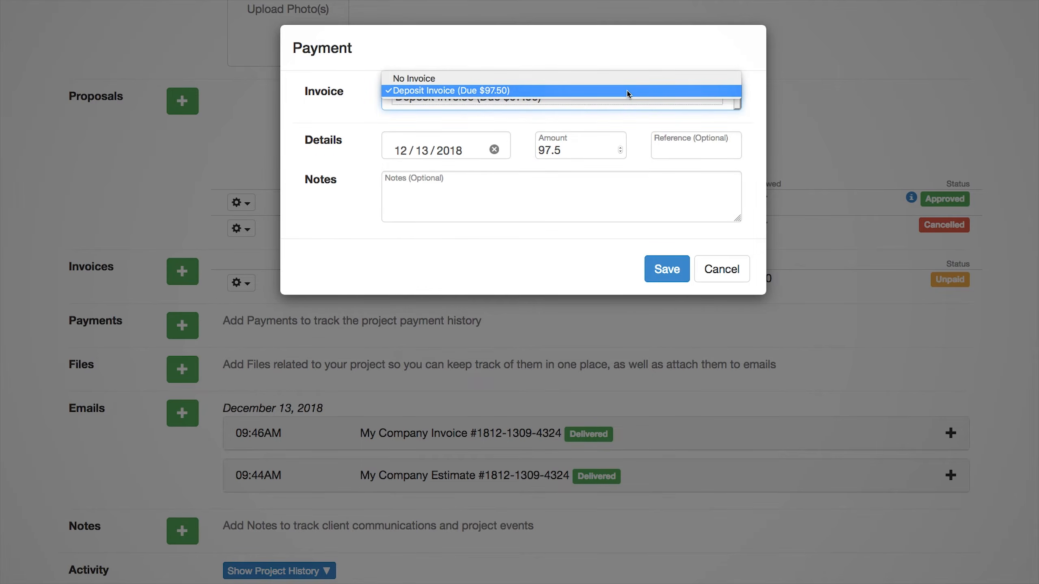
click(627, 92)
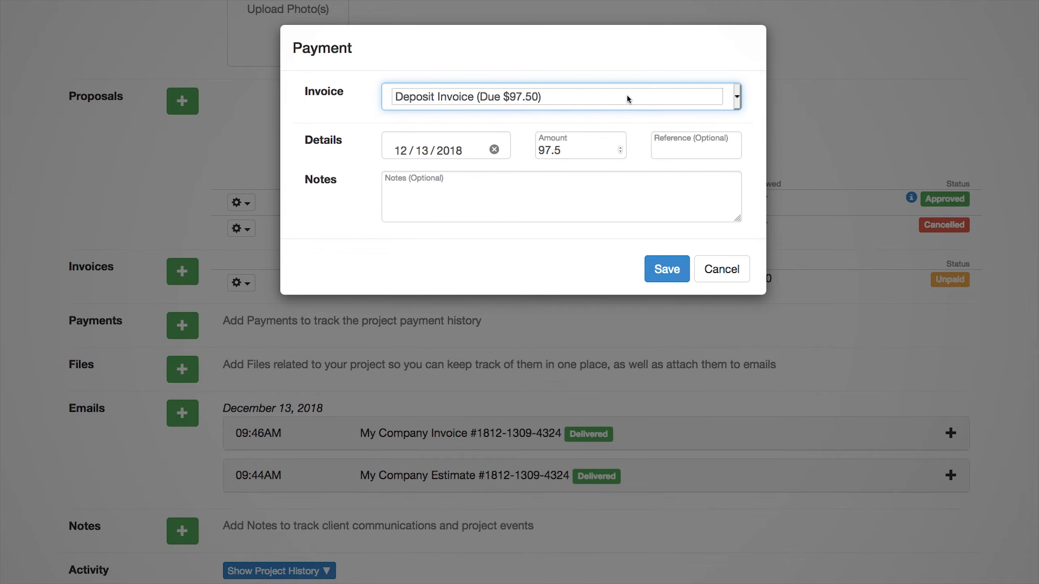
click(665, 270)
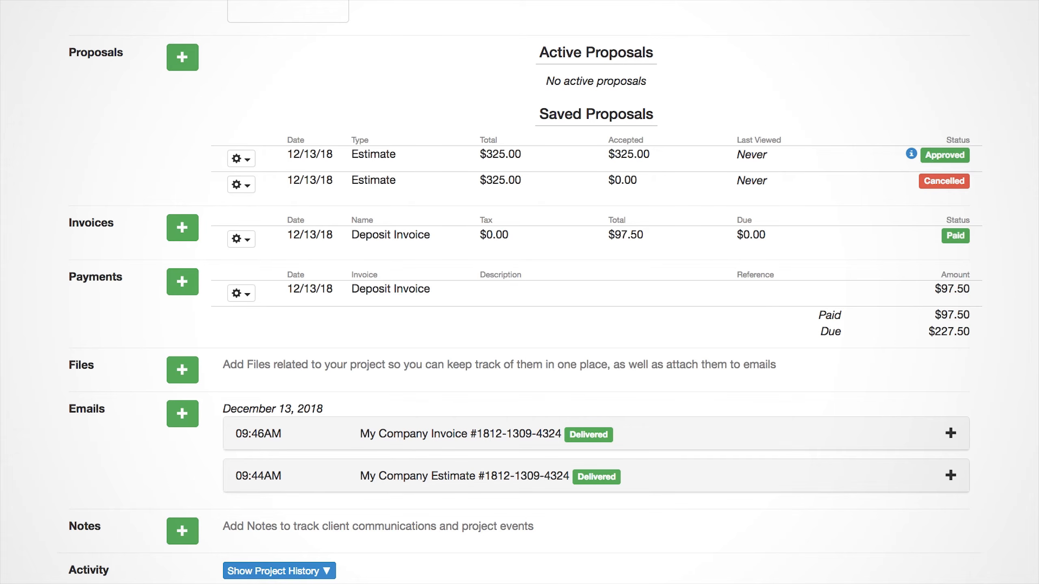
Step: Schedule the project's work to start and end on 01/04/2019
scroll(519, 292, up, 15)
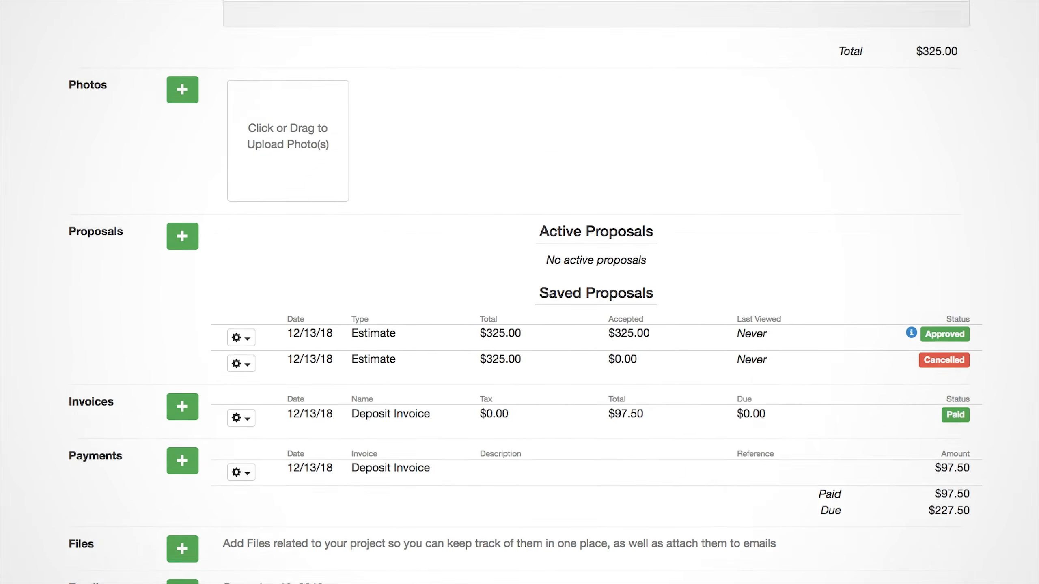
scroll(519, 292, up, 2)
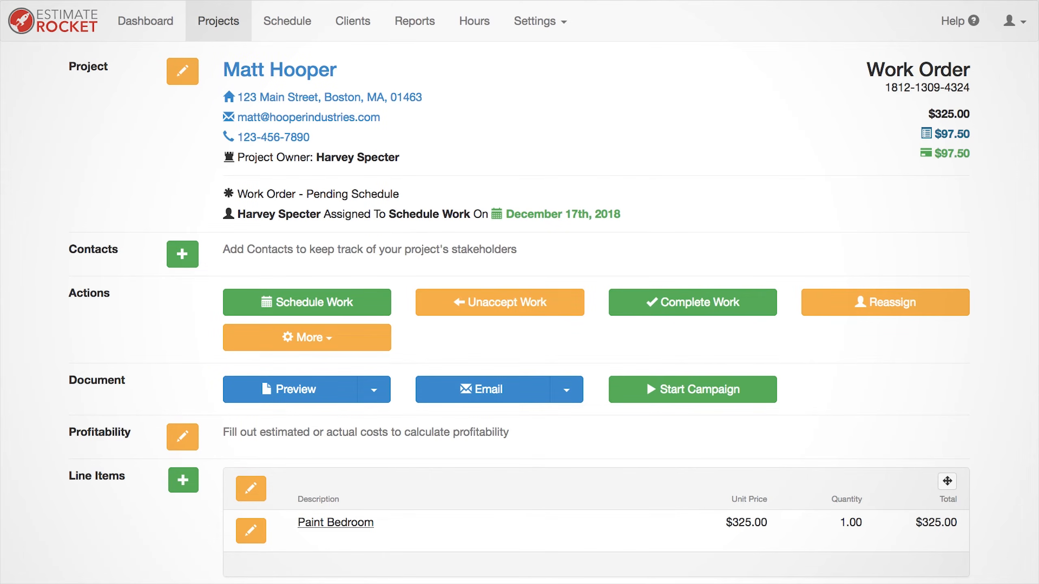
click(351, 303)
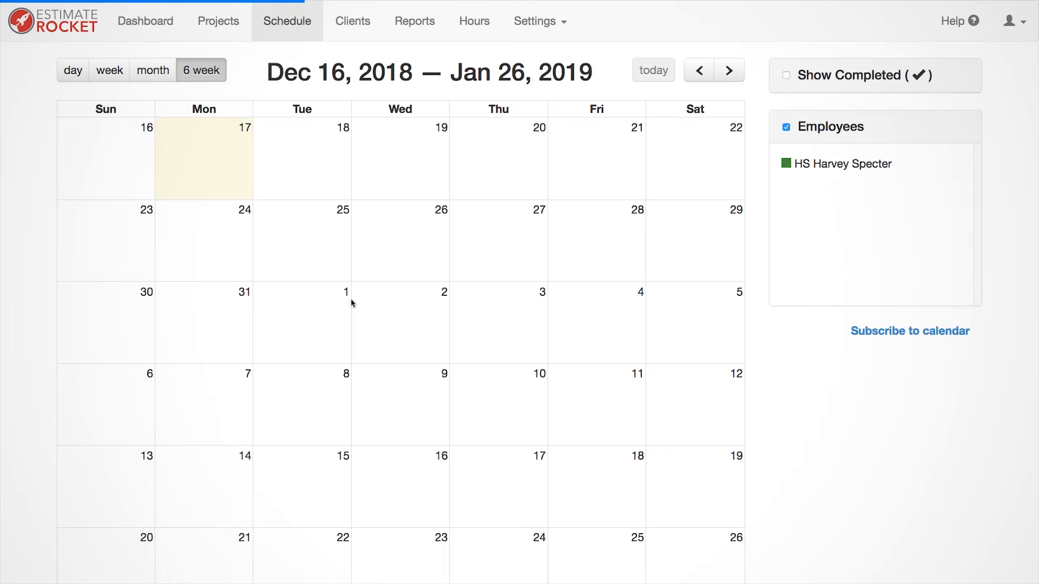
click(594, 314)
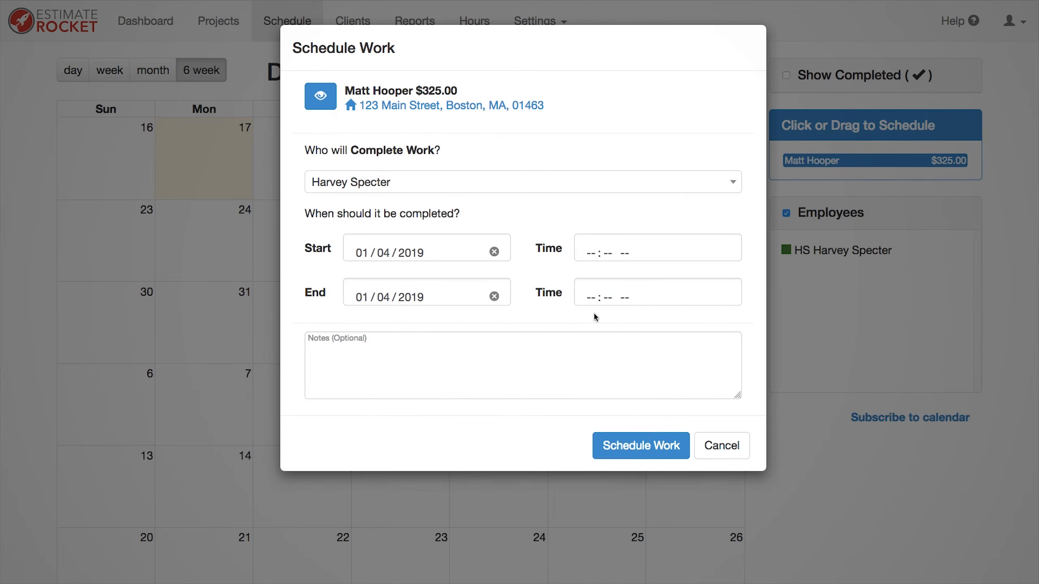
click(649, 447)
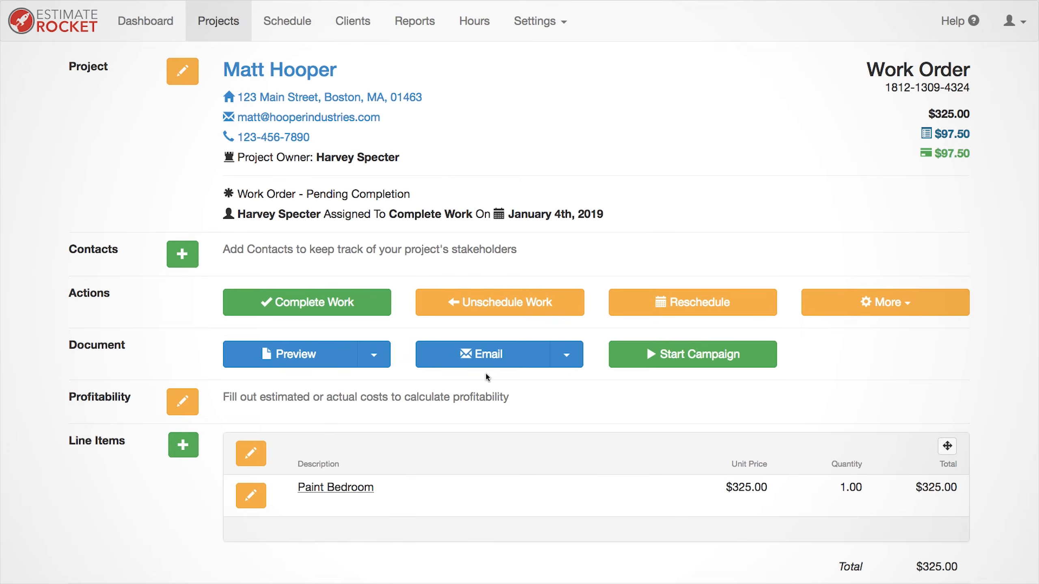
Step: Complete the work order dated 12/17/2018, and complete the invoice dated 12/13/2018 with payment follow-up on that same date
click(311, 301)
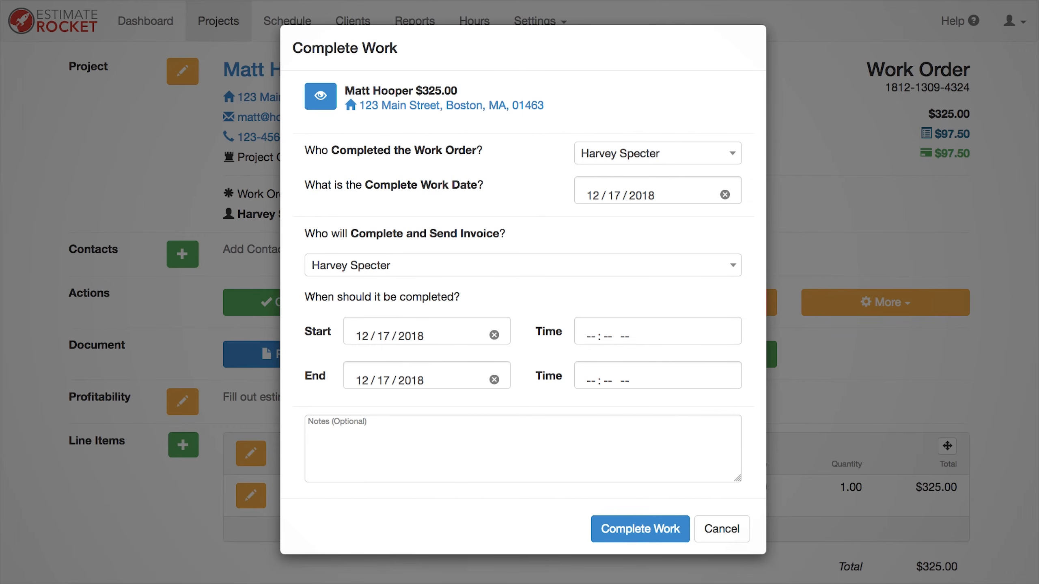
click(635, 530)
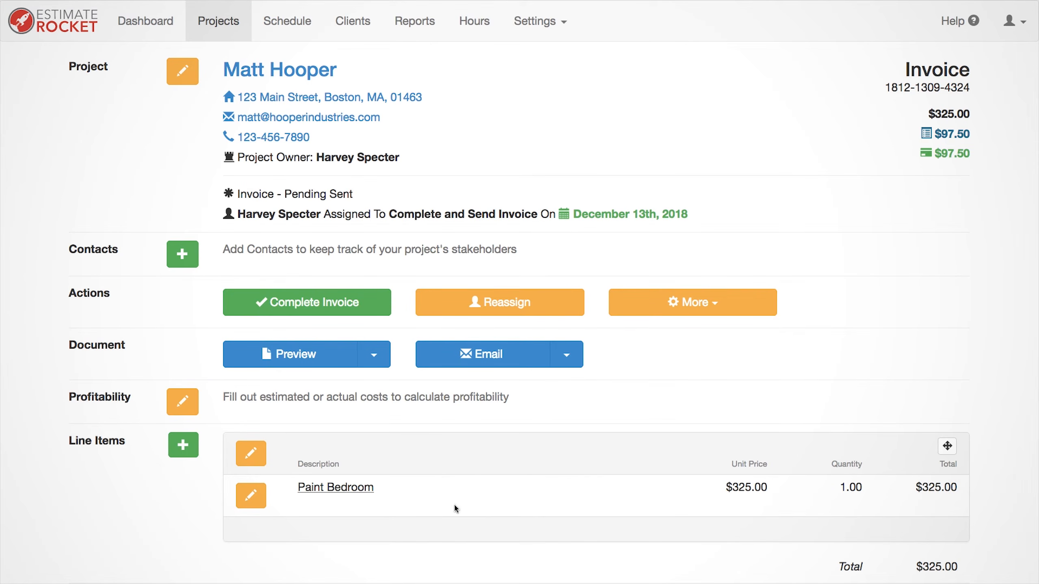
click(350, 304)
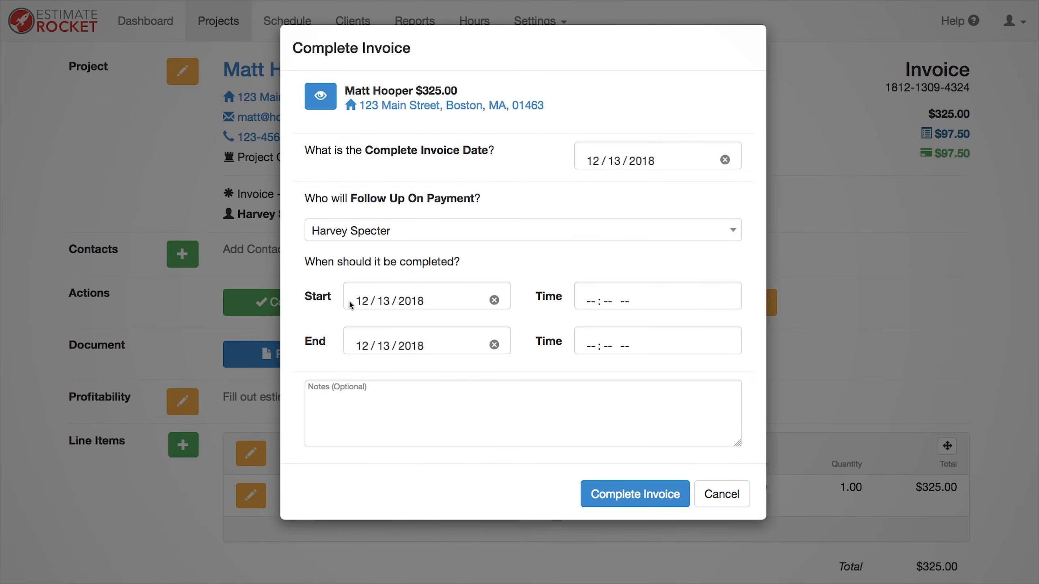
click(636, 494)
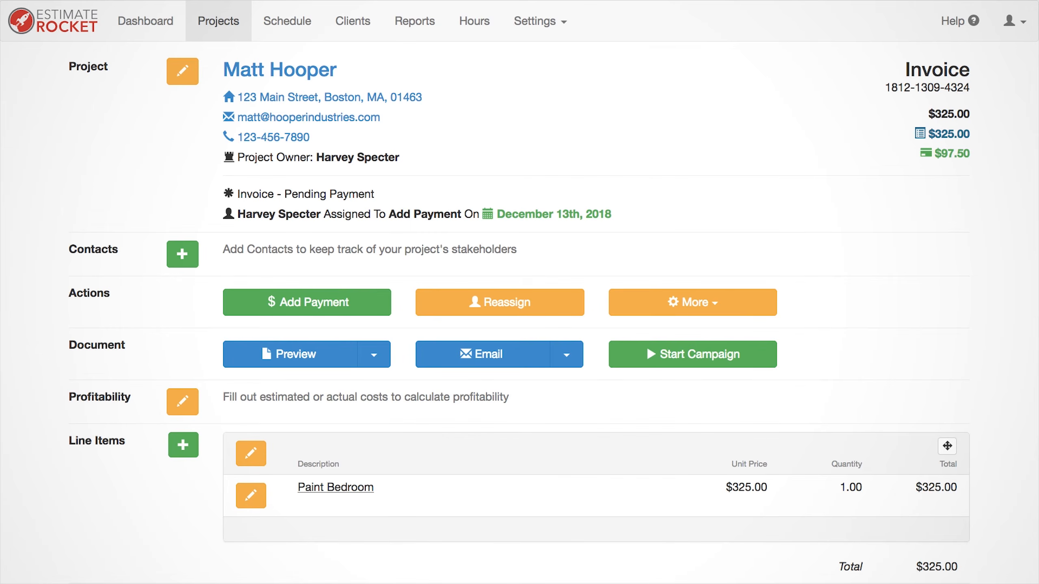
Step: Email the unpaid Final Invoice immediately with the Invoice Email template in Markdown format
scroll(1020, 309, down, 2)
scroll(519, 293, down, 15)
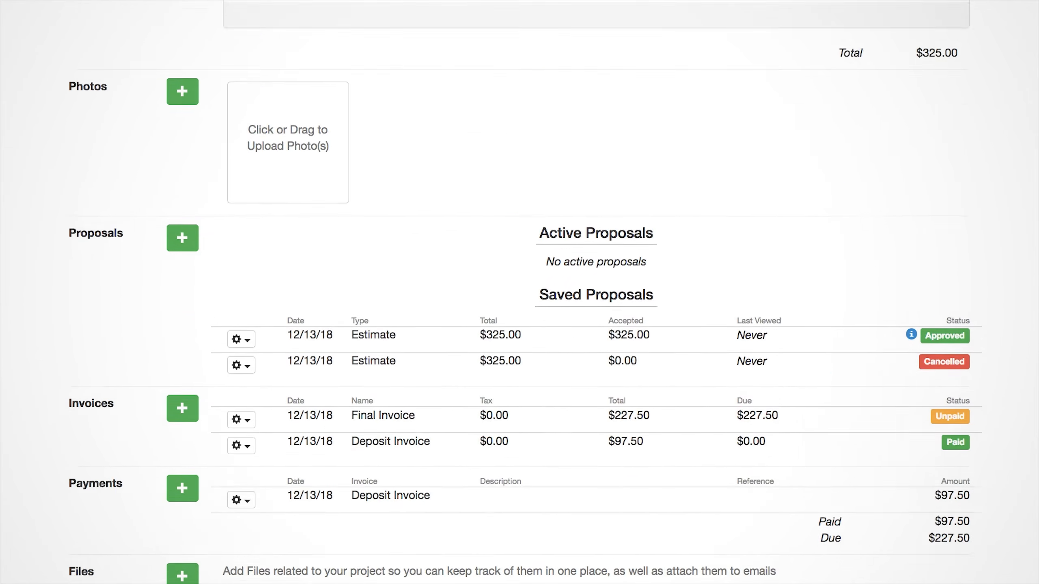
scroll(519, 292, down, 1)
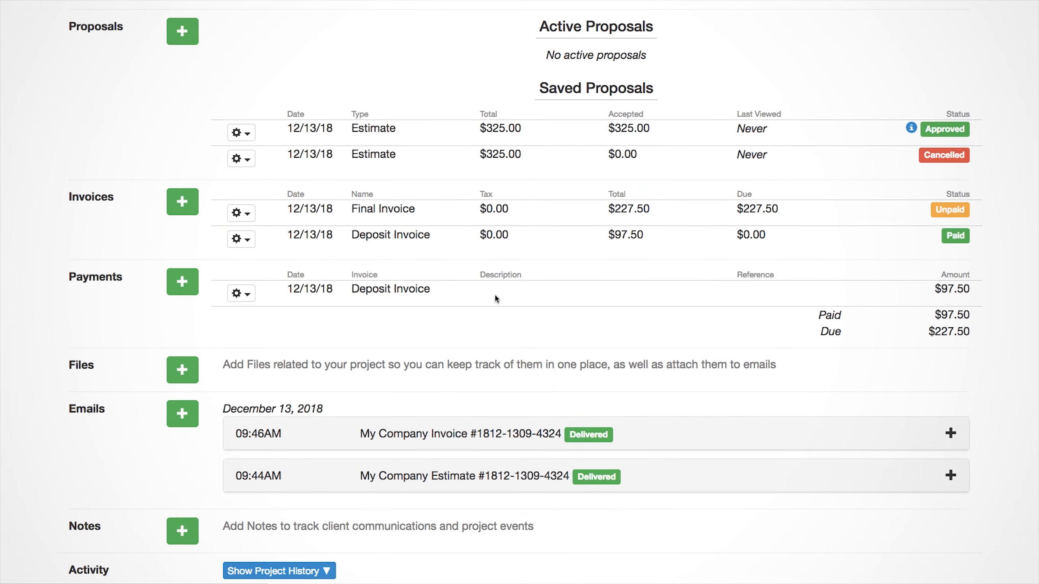
click(241, 213)
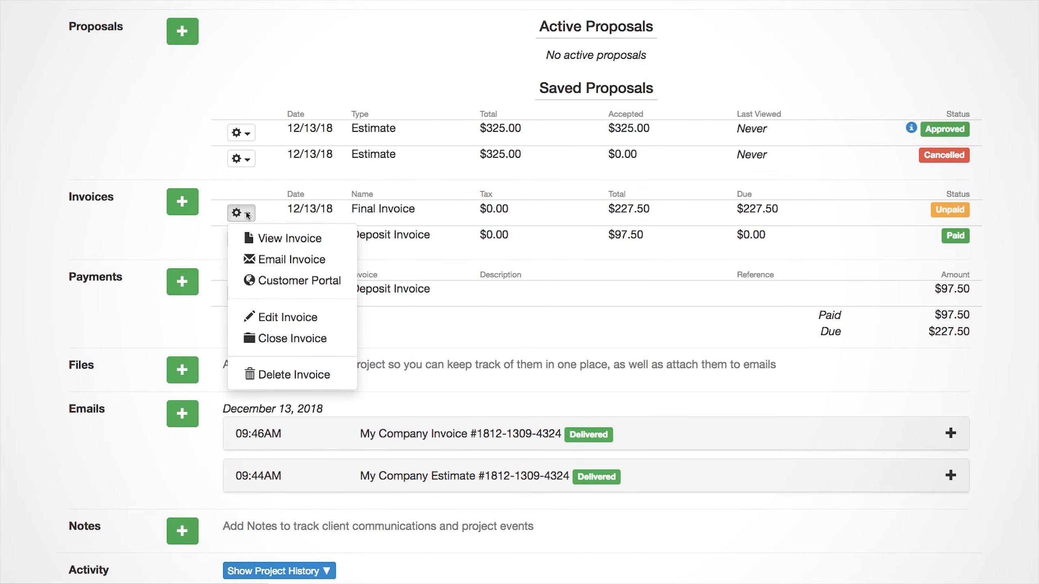
click(274, 258)
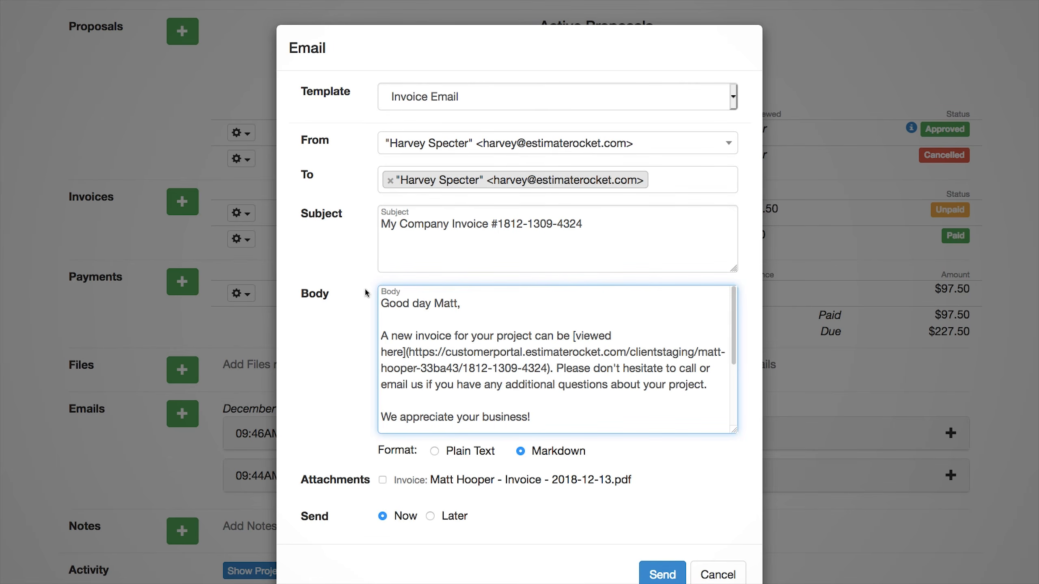
scroll(456, 321, down, 3)
scroll(616, 461, down, 2)
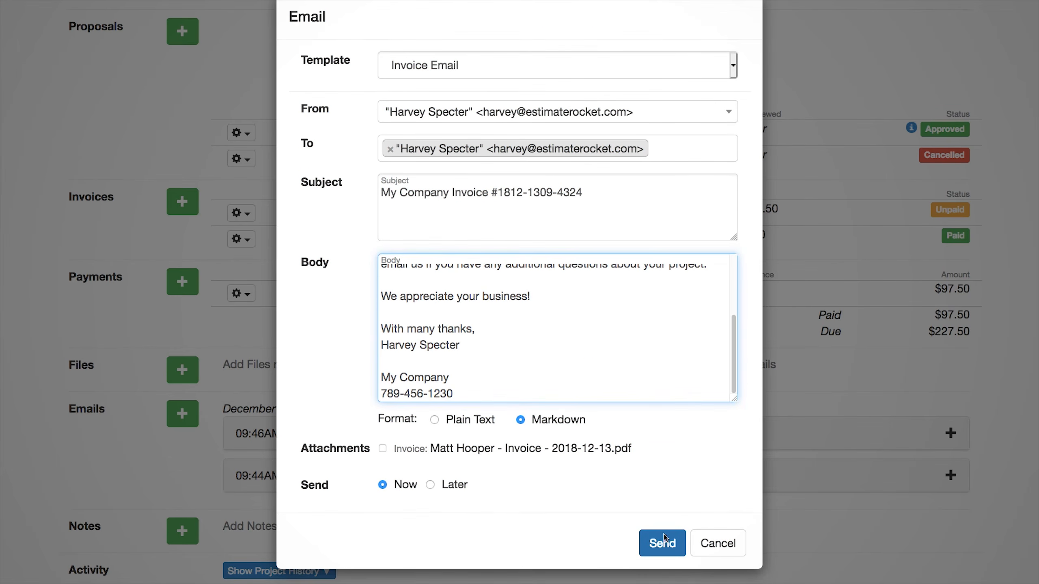
click(662, 545)
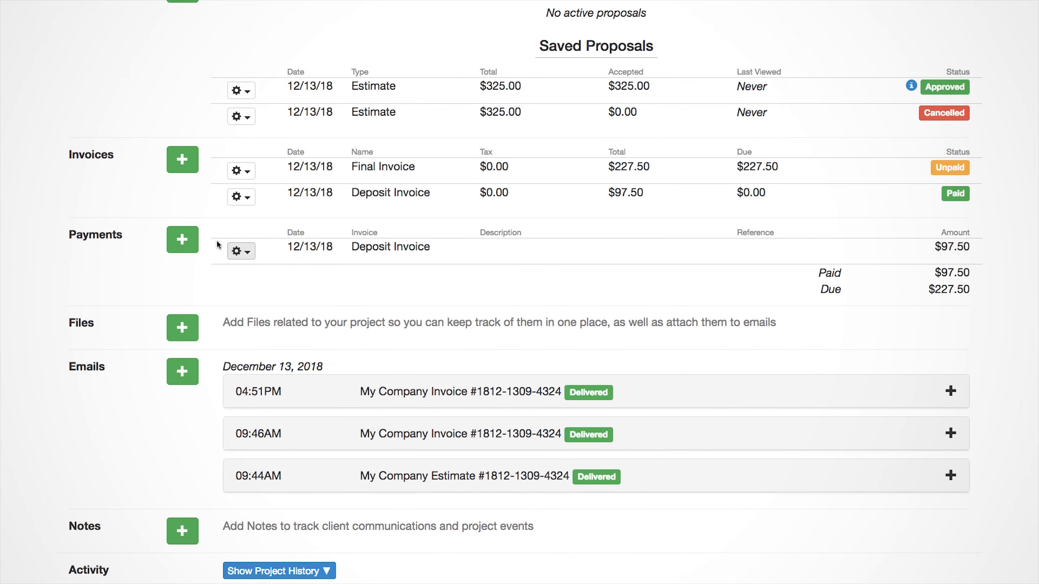
Step: Record a $227.50 payment dated 12/14/2018 against the Final Invoice and mark the project as complete
click(185, 240)
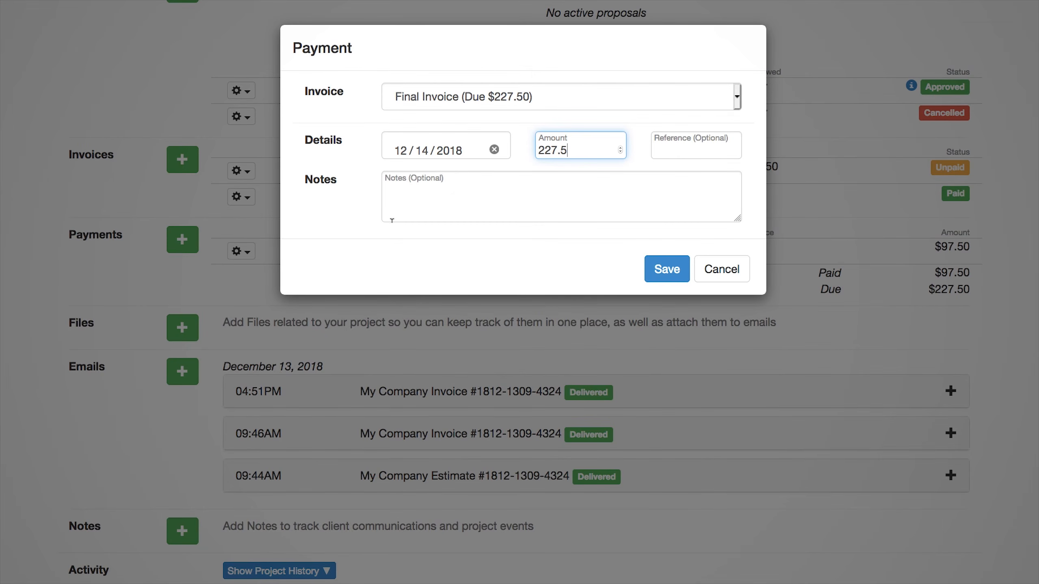
click(666, 269)
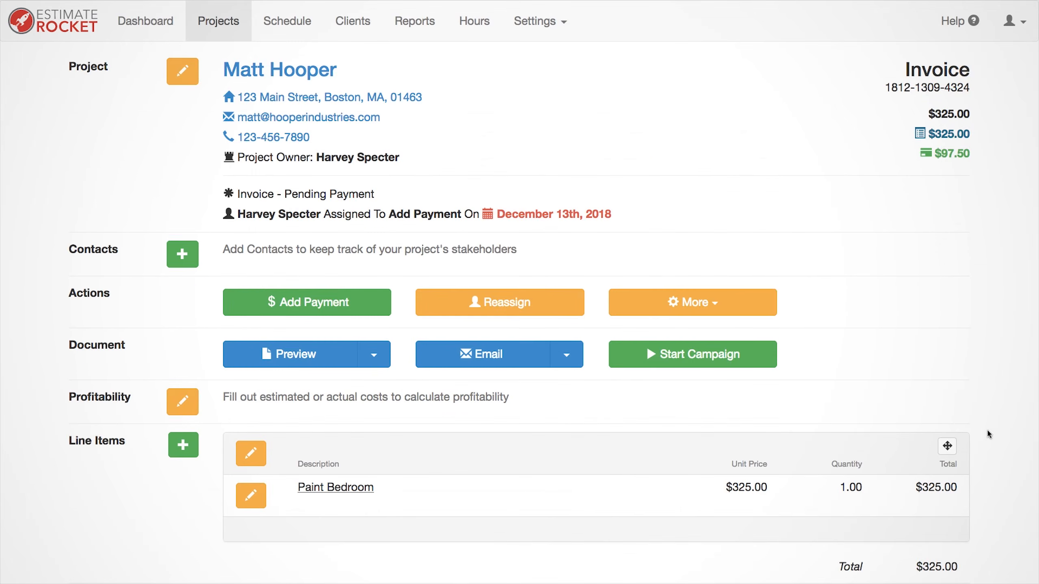
click(295, 300)
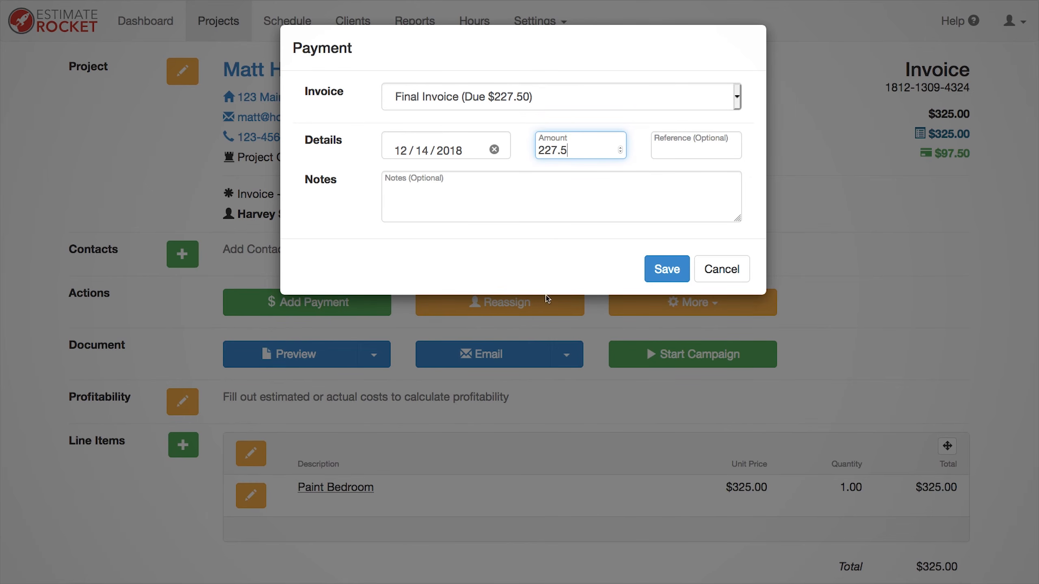
click(661, 270)
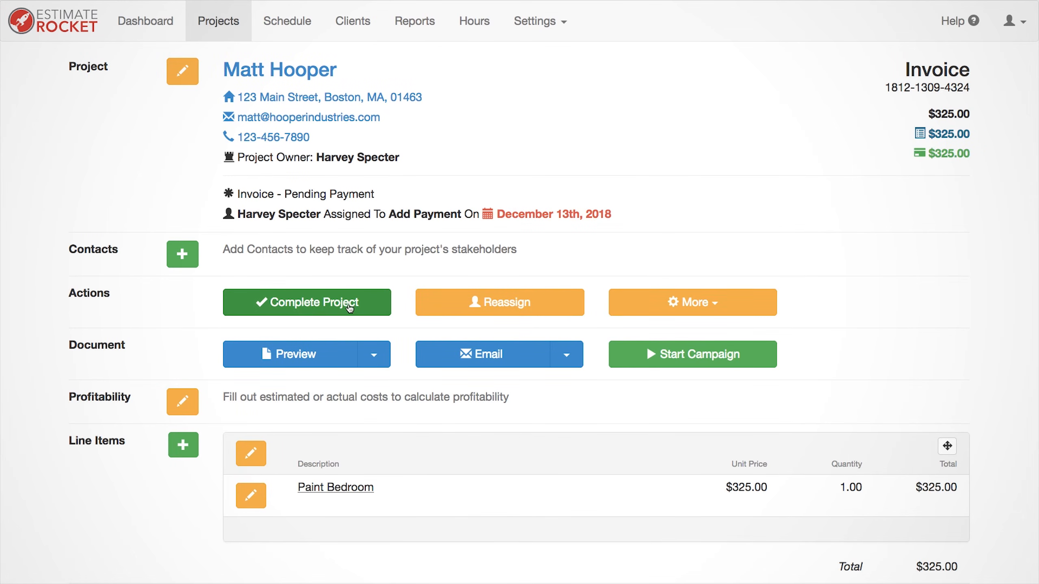
click(318, 305)
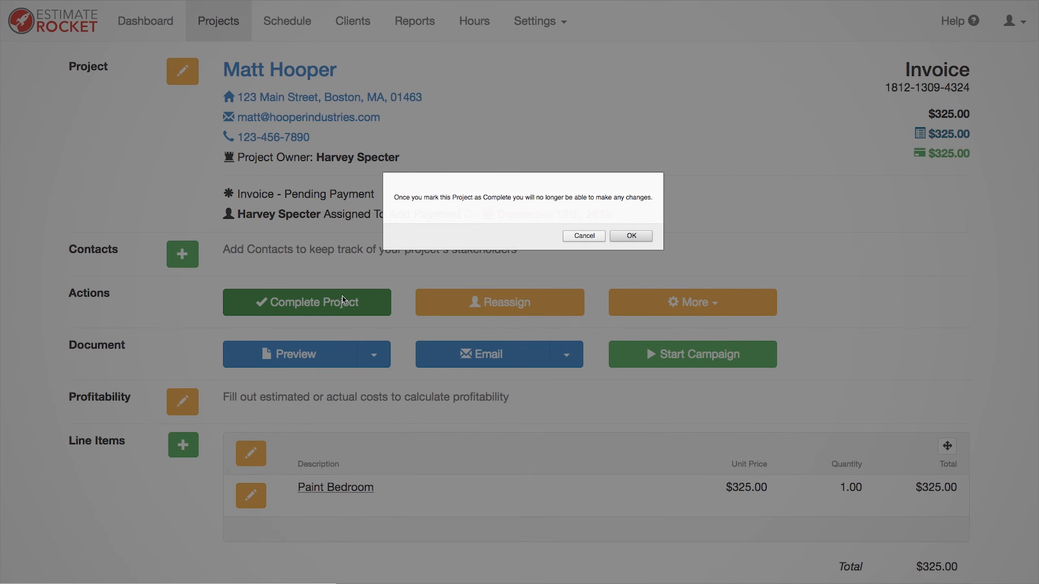
click(632, 236)
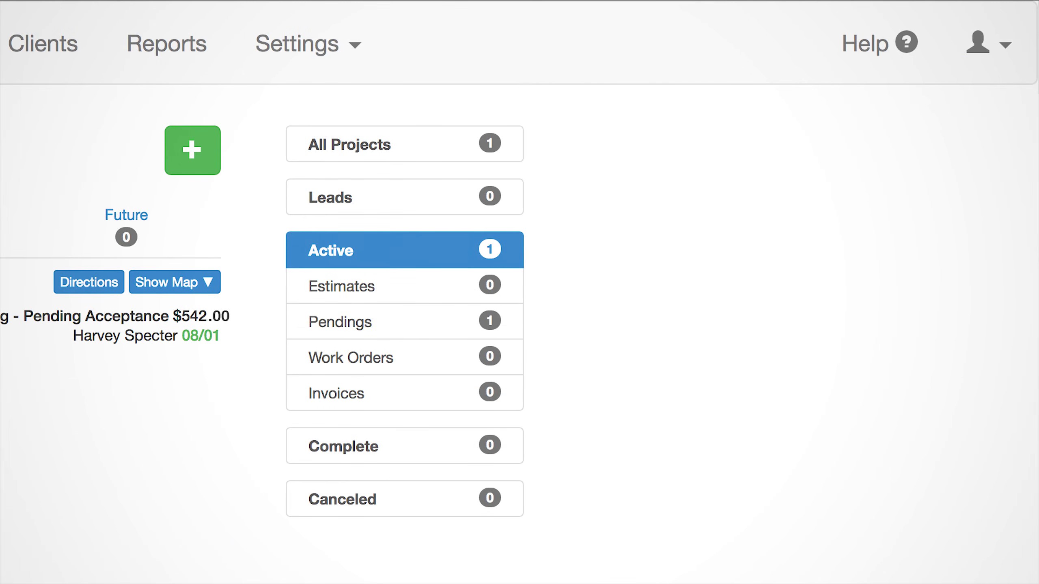
Step: Start a new support conversation with the Estimate Rocket team and write the message "Hi. Can you help me?"
click(881, 43)
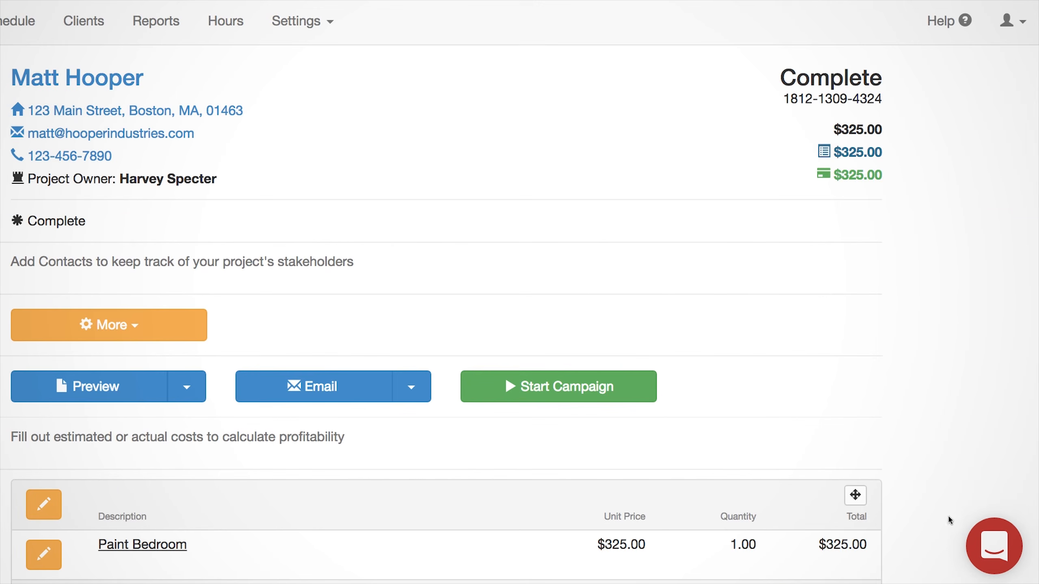
click(998, 543)
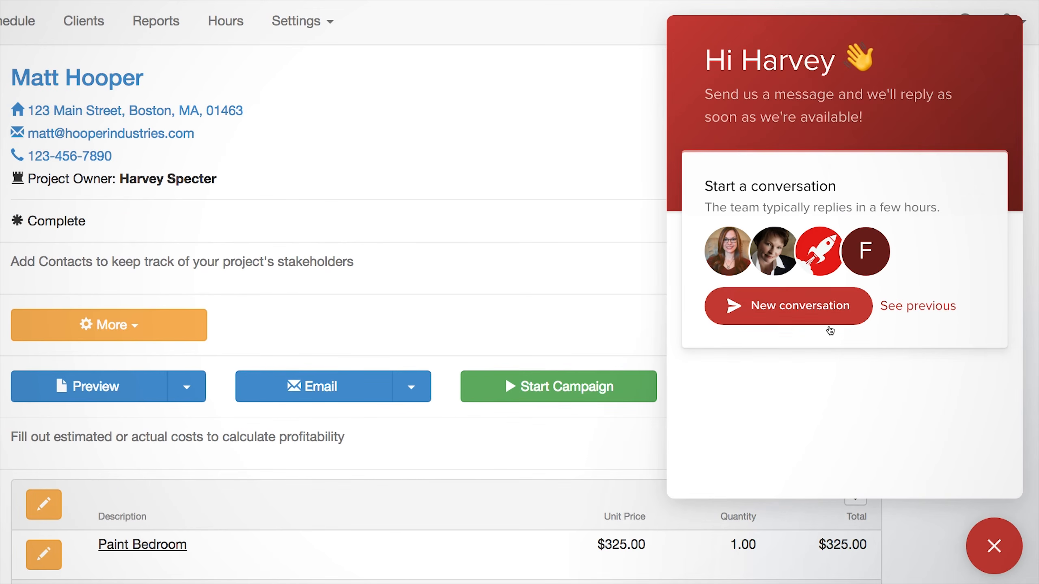
click(784, 308)
click(740, 467)
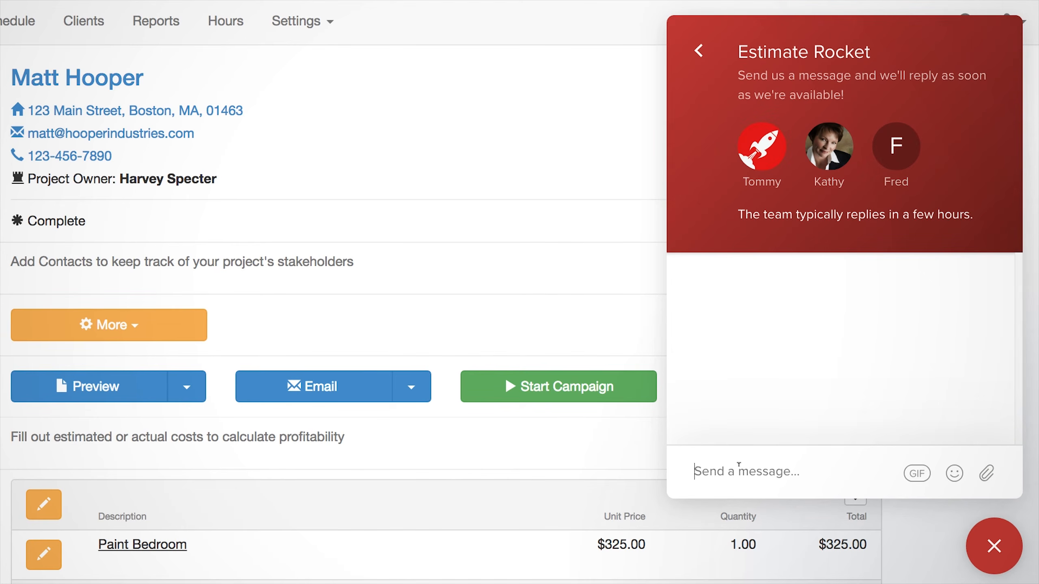
text(Hi. Can you help me)
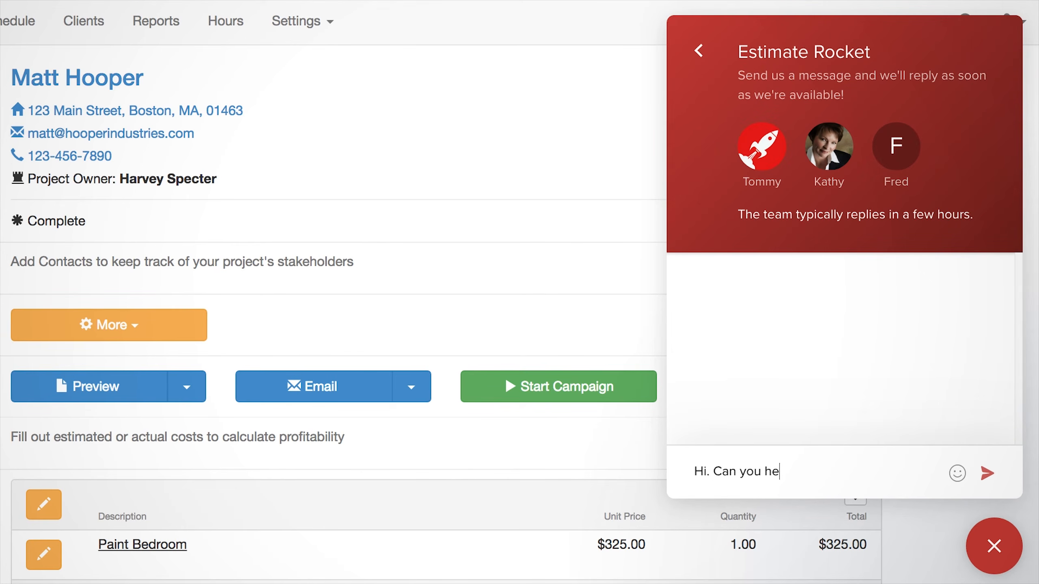
text(?)
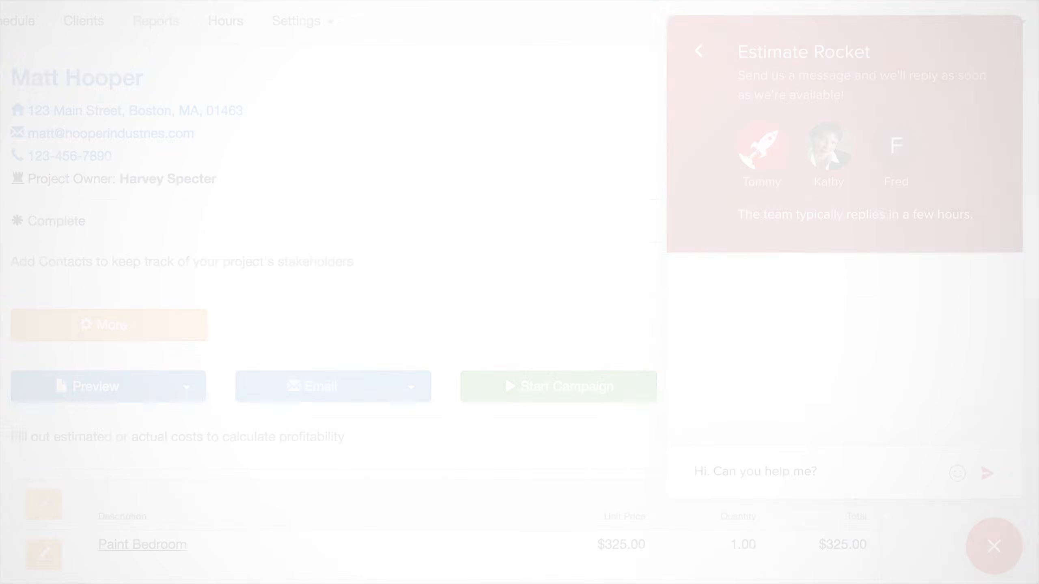